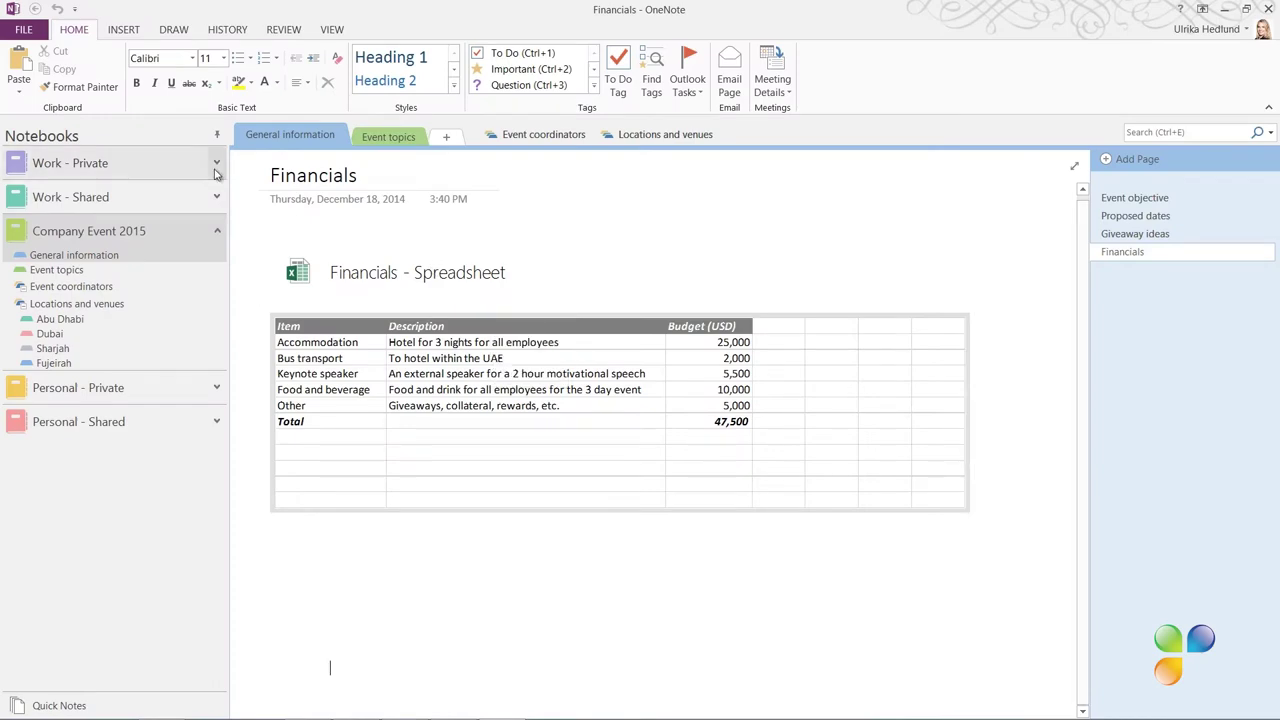
Expand Work - Private and open the Presentations section group's context menu
left_click(216, 165)
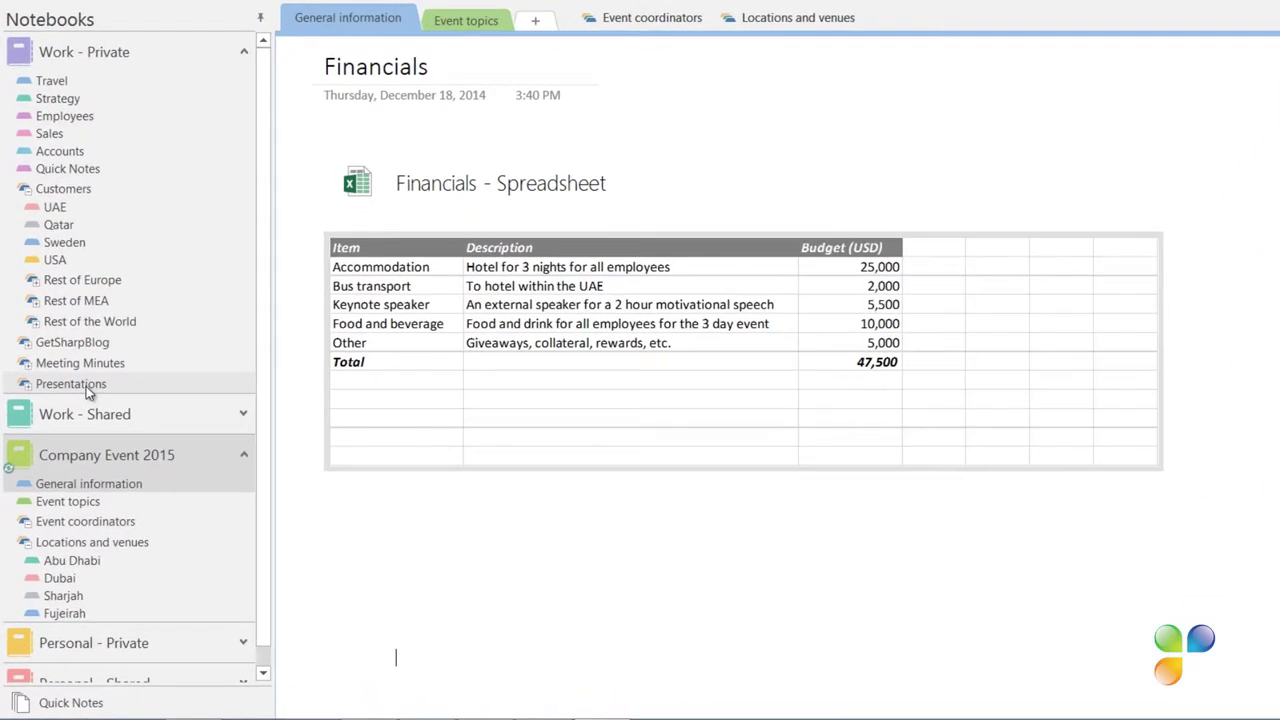
left_click(86, 386)
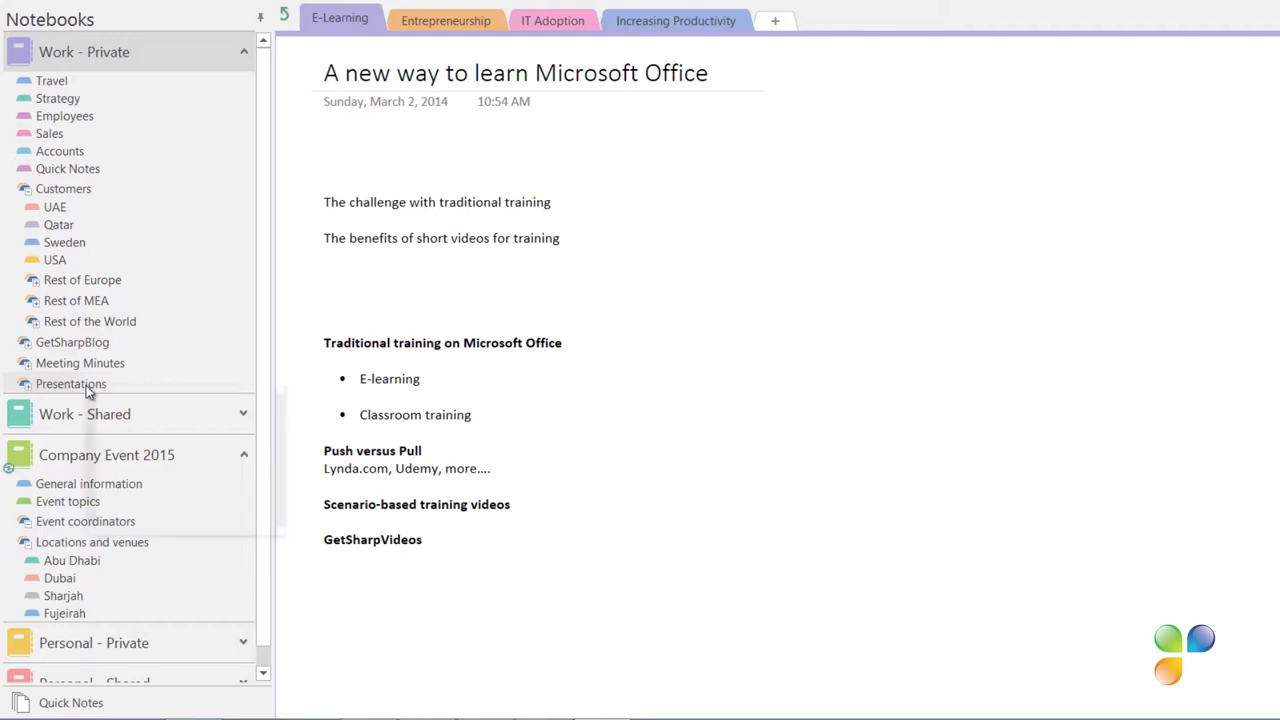
right_click(86, 385)
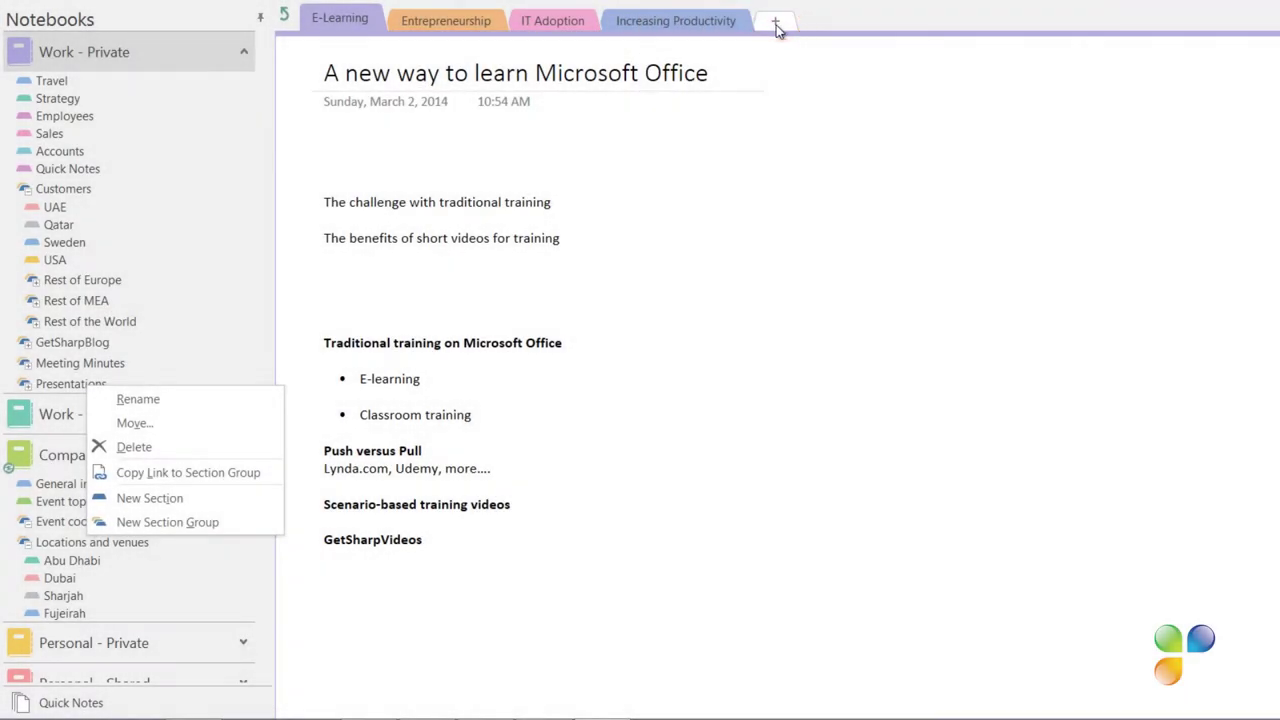
Create a Motivation section whose Speech page states the objective of motivating employees
left_click(778, 20)
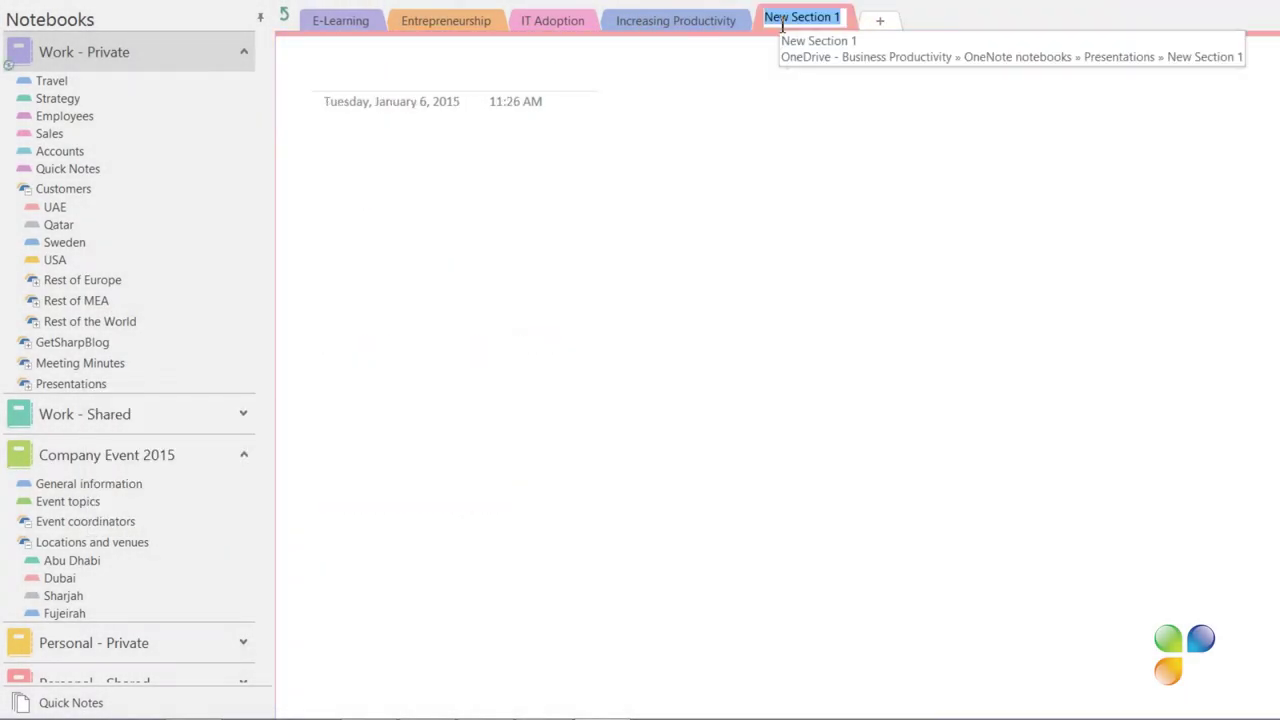
type("Motivation")
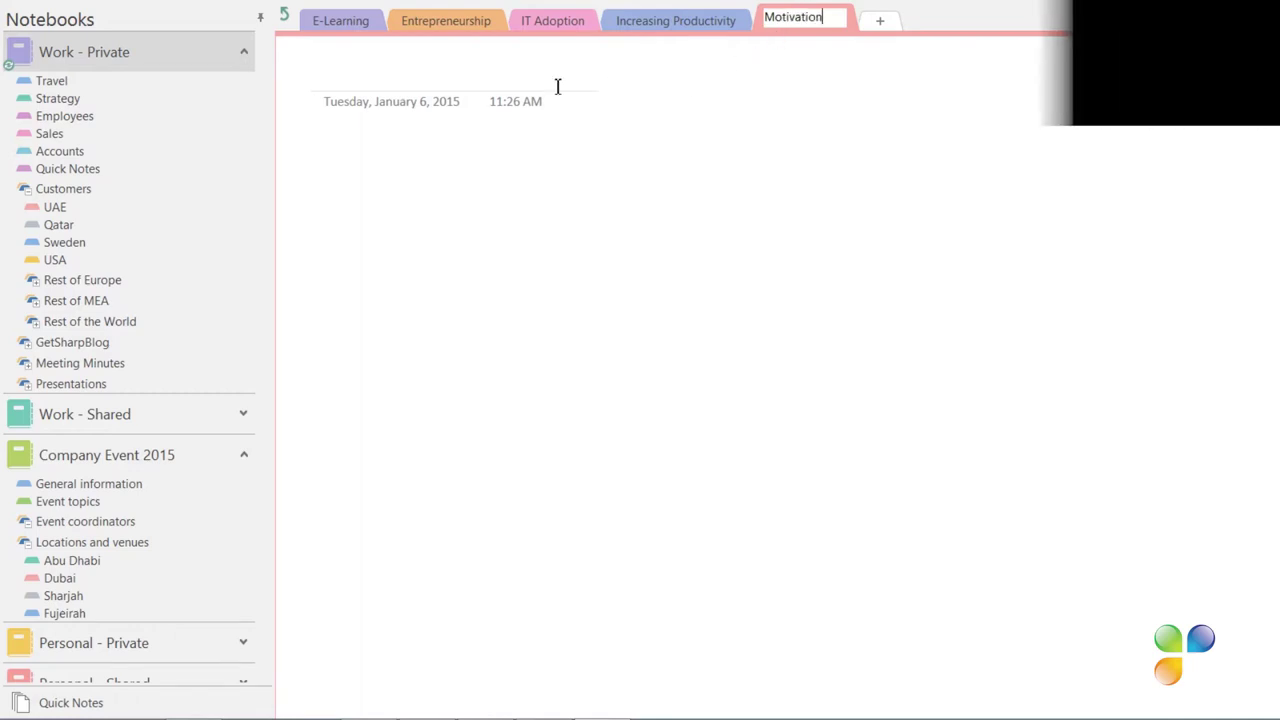
type("Speech")
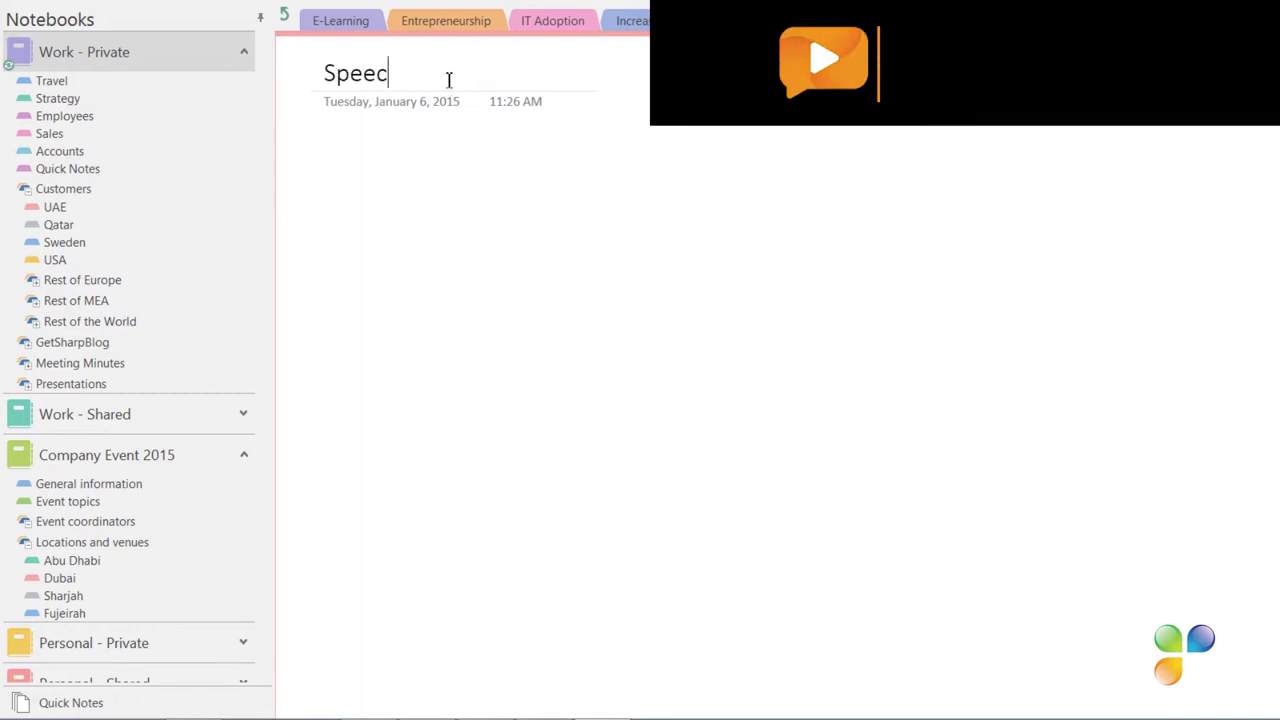
left_click(329, 160)
type("Objective")
type(": To motivate employees and share some interesting facts about motivation.")
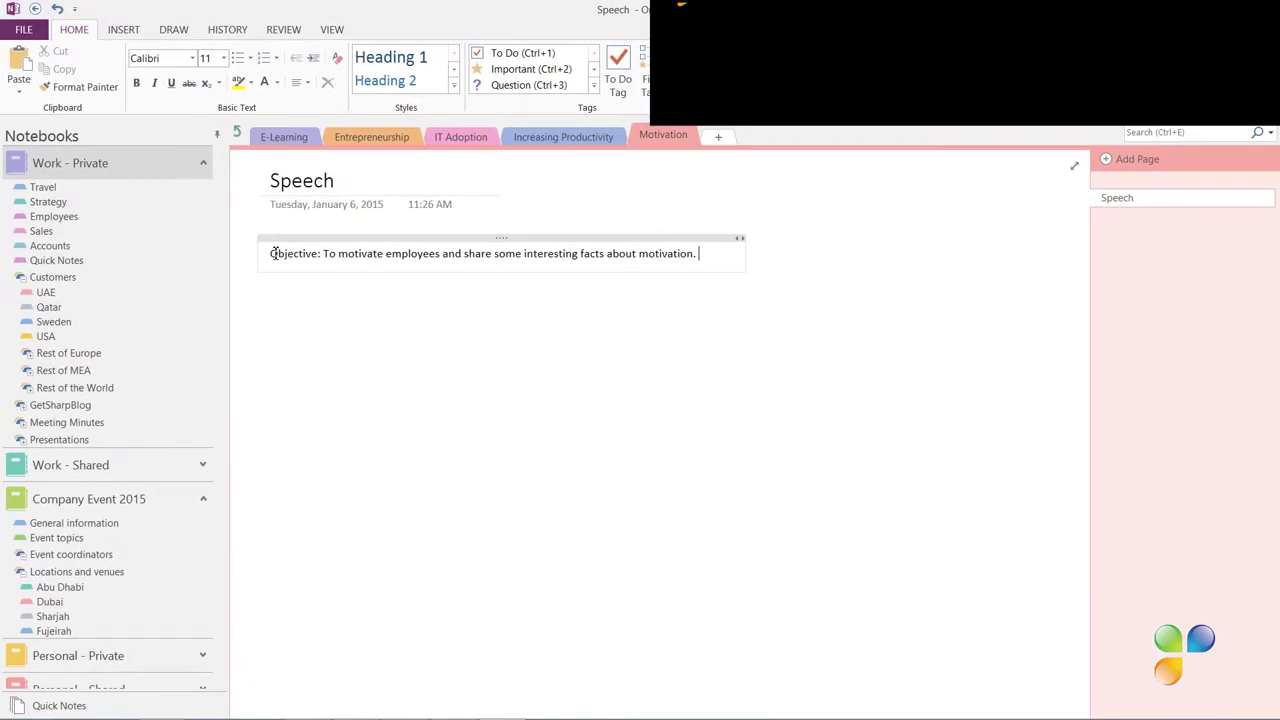
Search files for 'motivation' and open the L1_motivation_fa09 presentation
key("super+f")
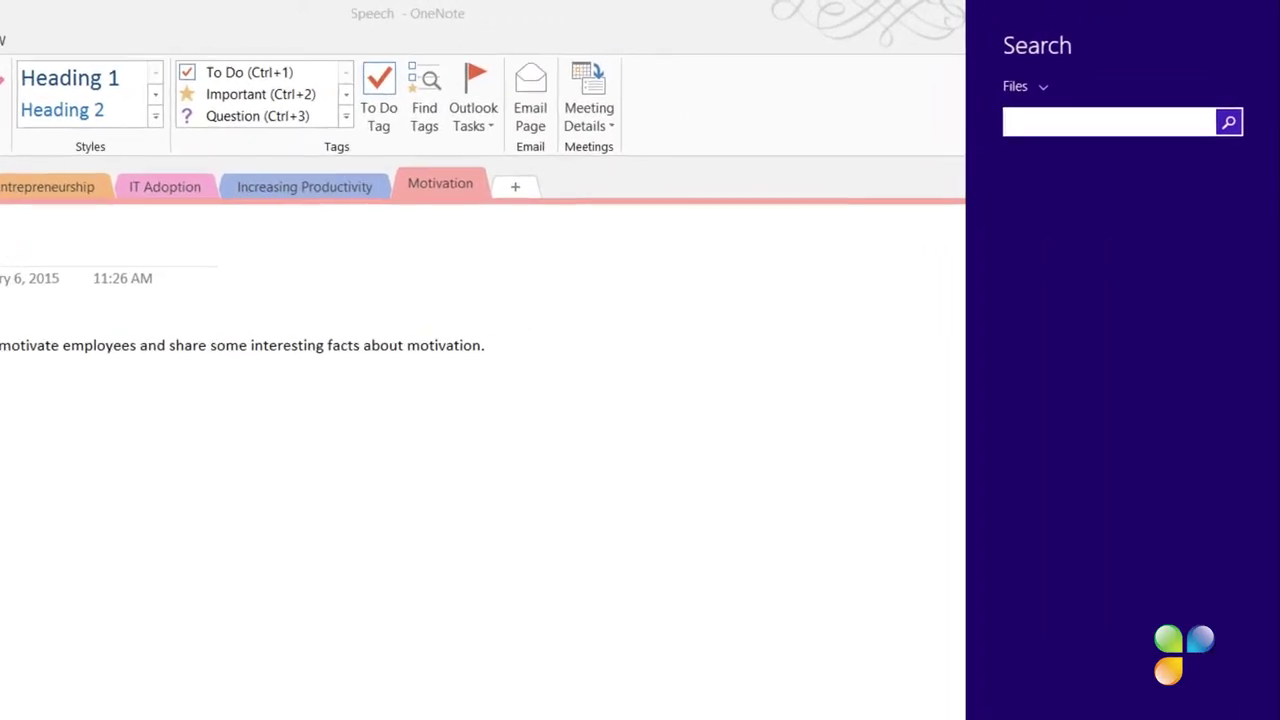
type("motivation")
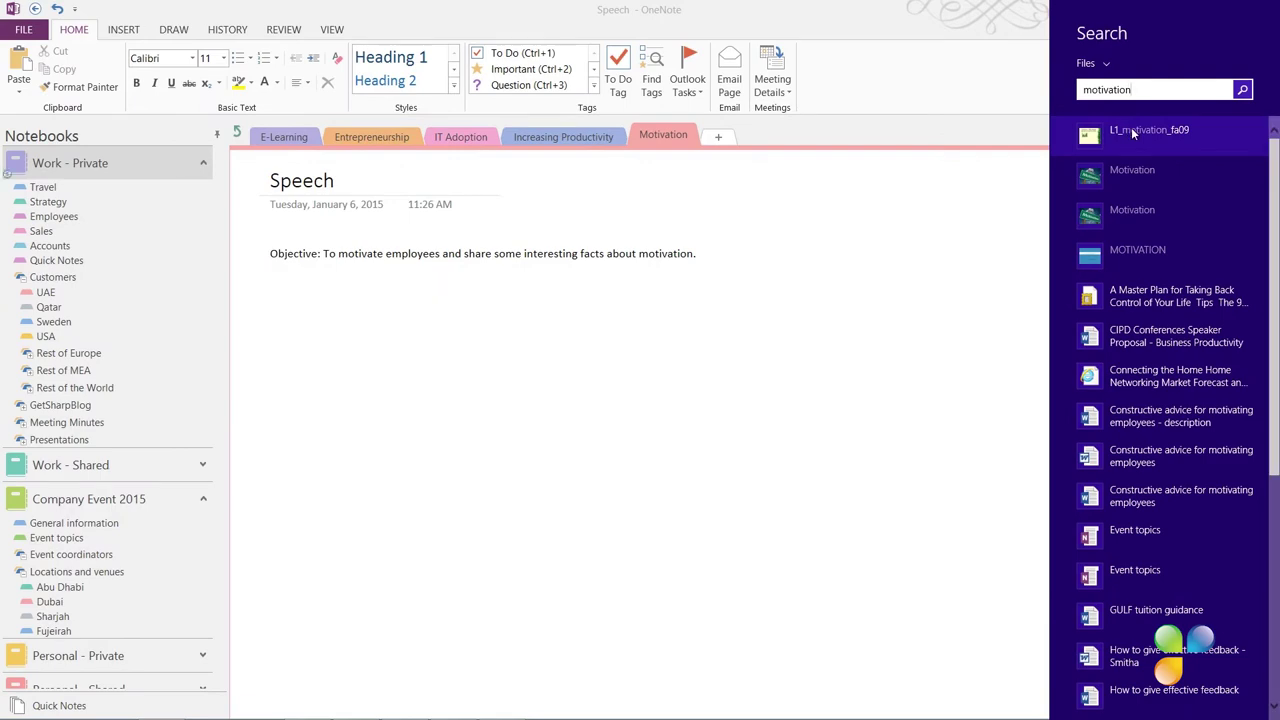
left_click(1132, 130)
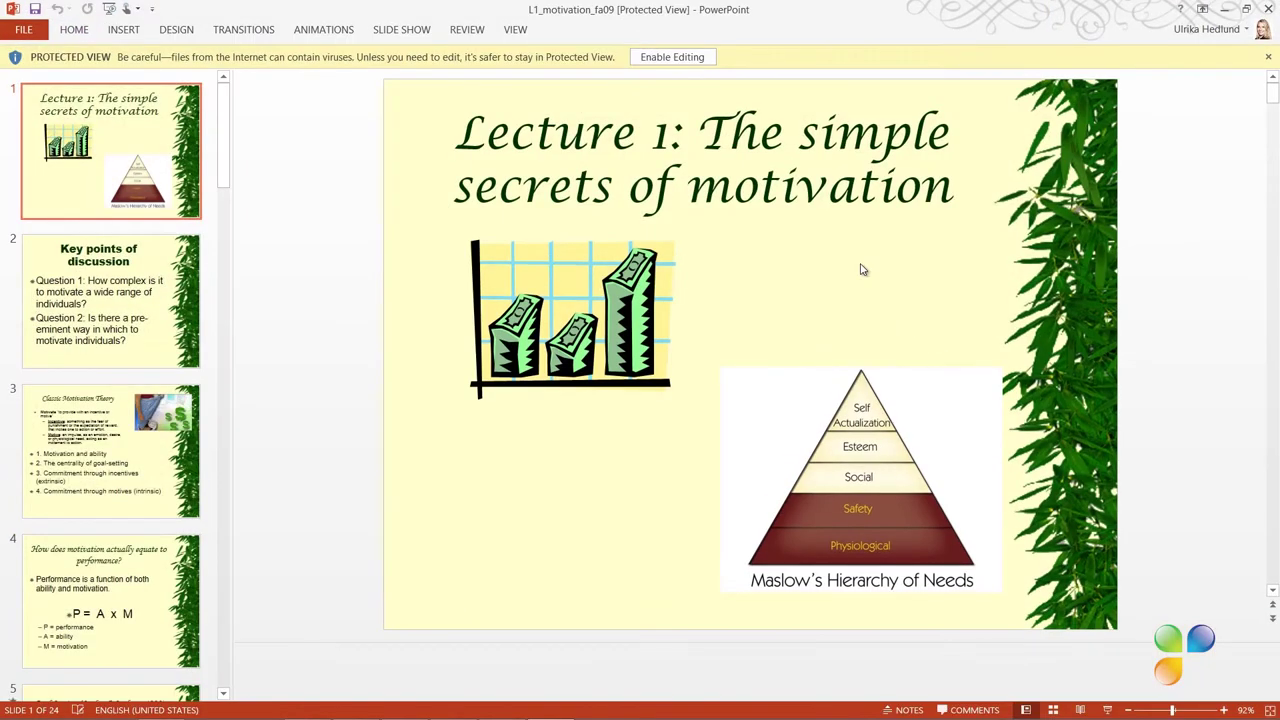
Enable editing on the L1_motivation_fa09 deck and bring up the Send To OneNote tool
left_click(686, 60)
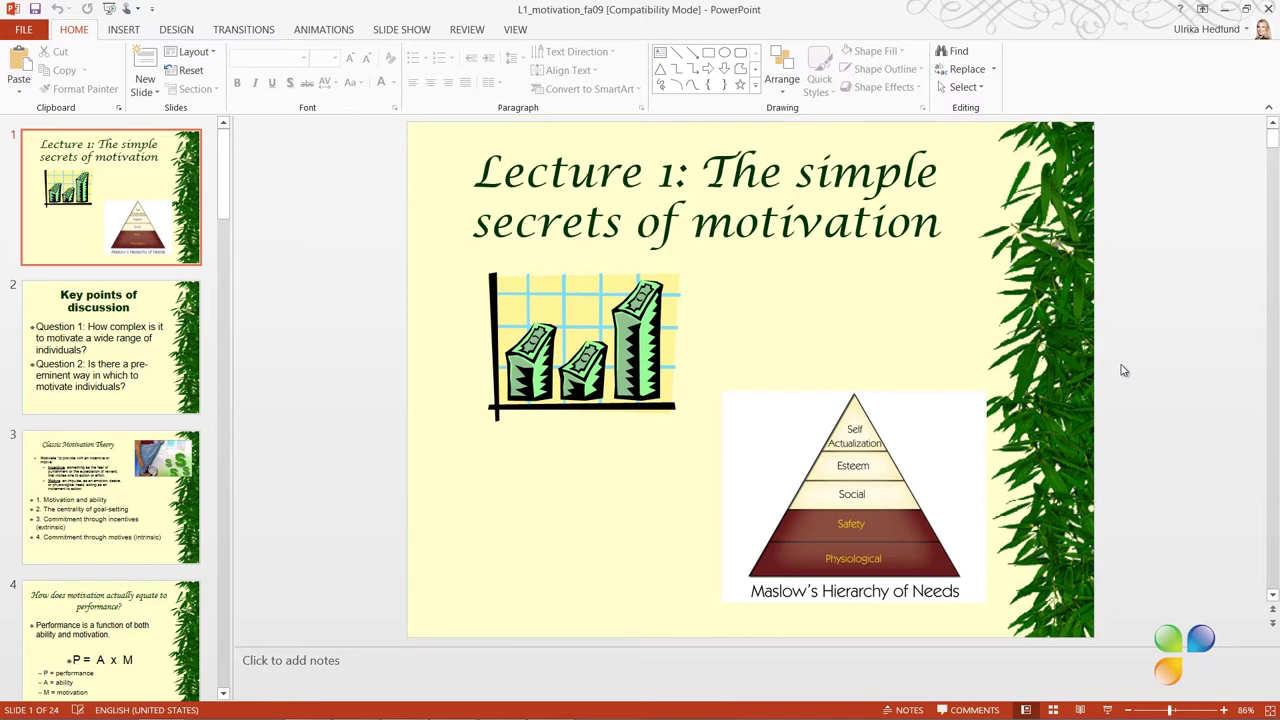
key("super+n")
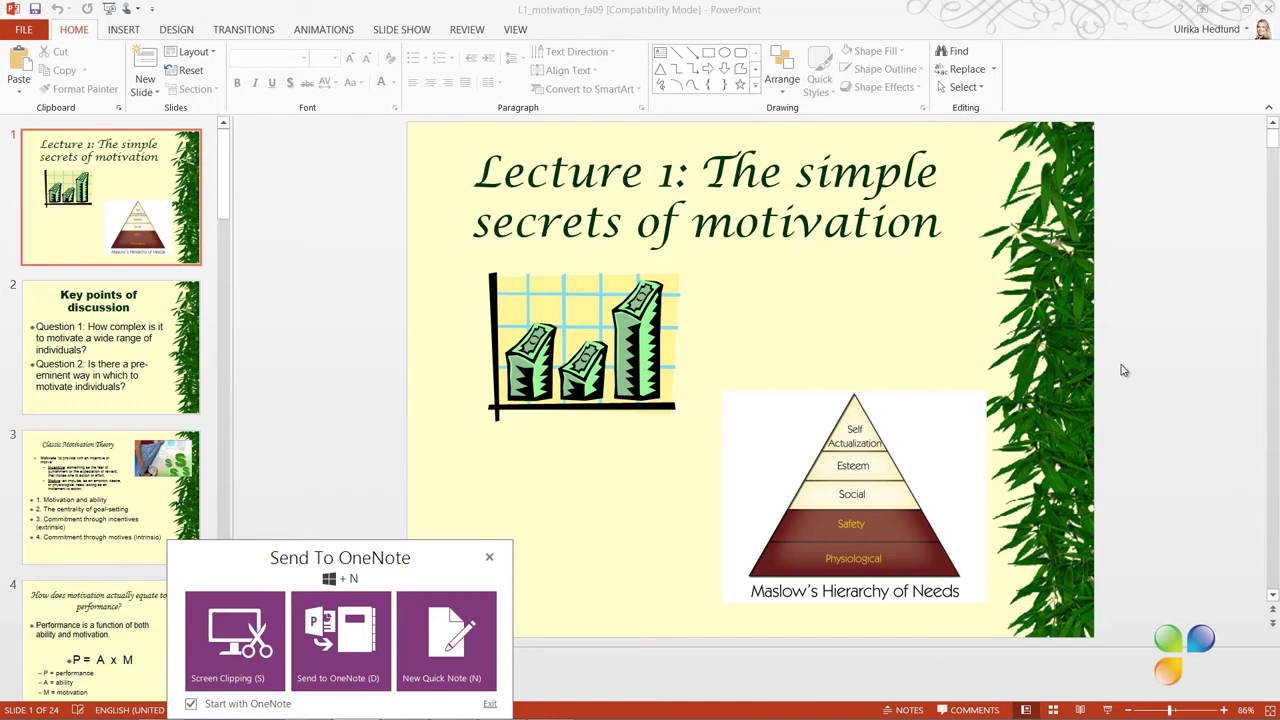
Send the whole L1_motivation_fa09 deck into OneNote's Motivation section
left_click(340, 654)
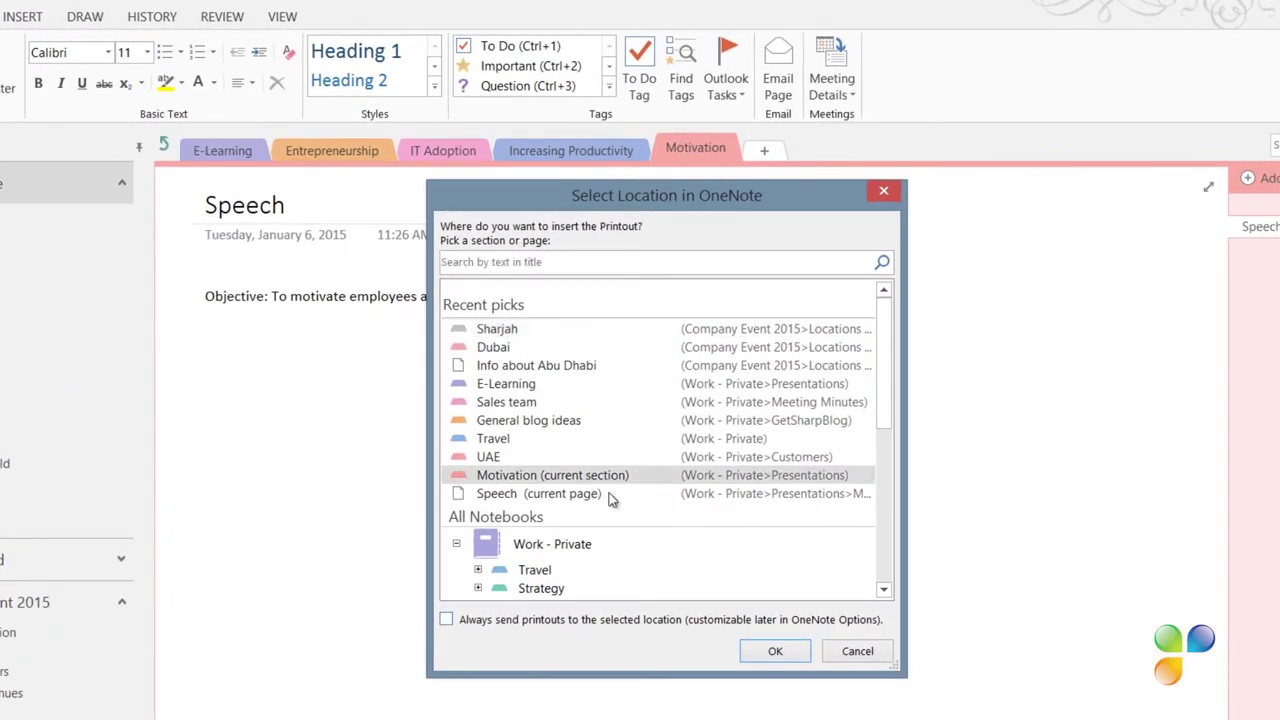
left_click(778, 652)
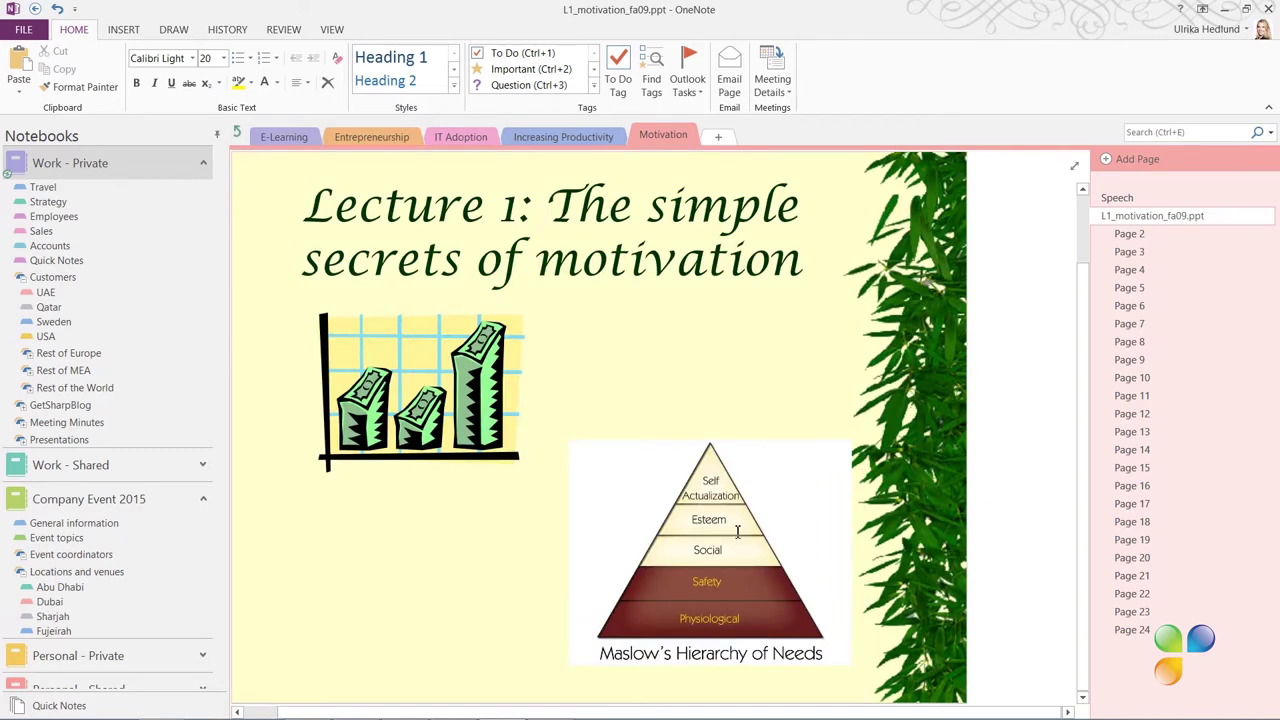
Collapse the 23 slide subpages under the L1_motivation_fa09.ppt page
left_click(1186, 234)
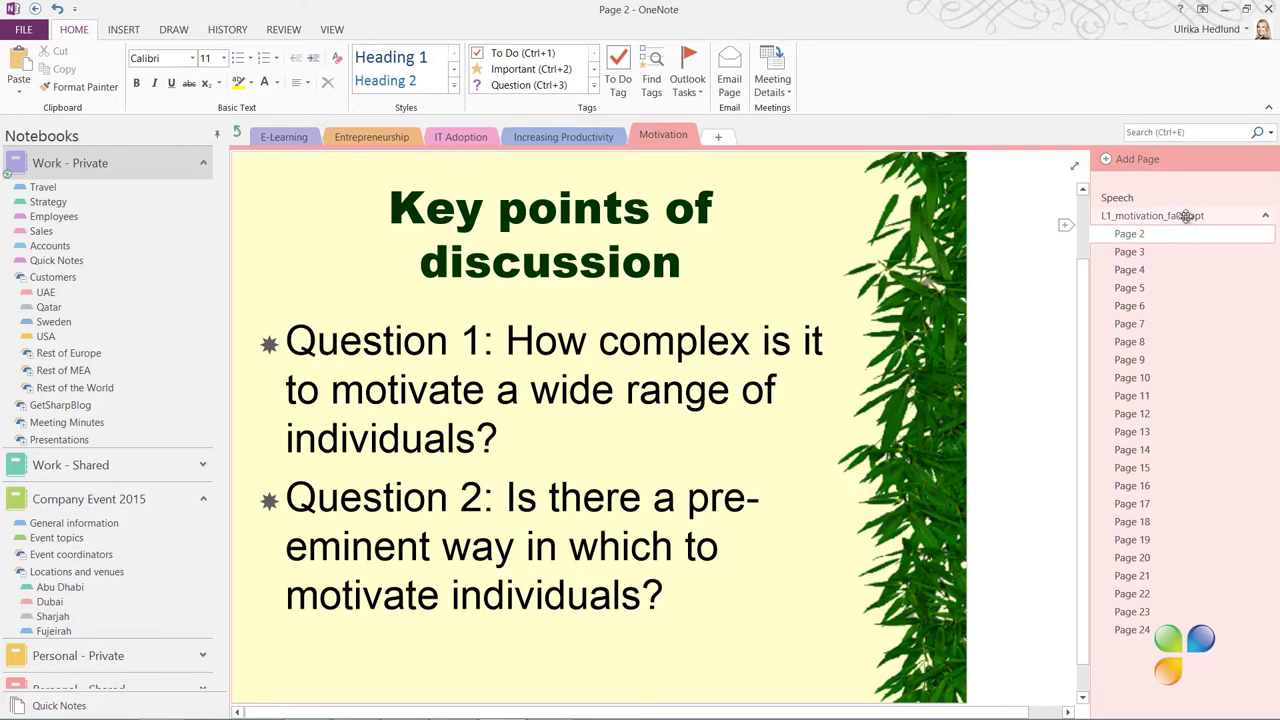
left_click(1186, 216)
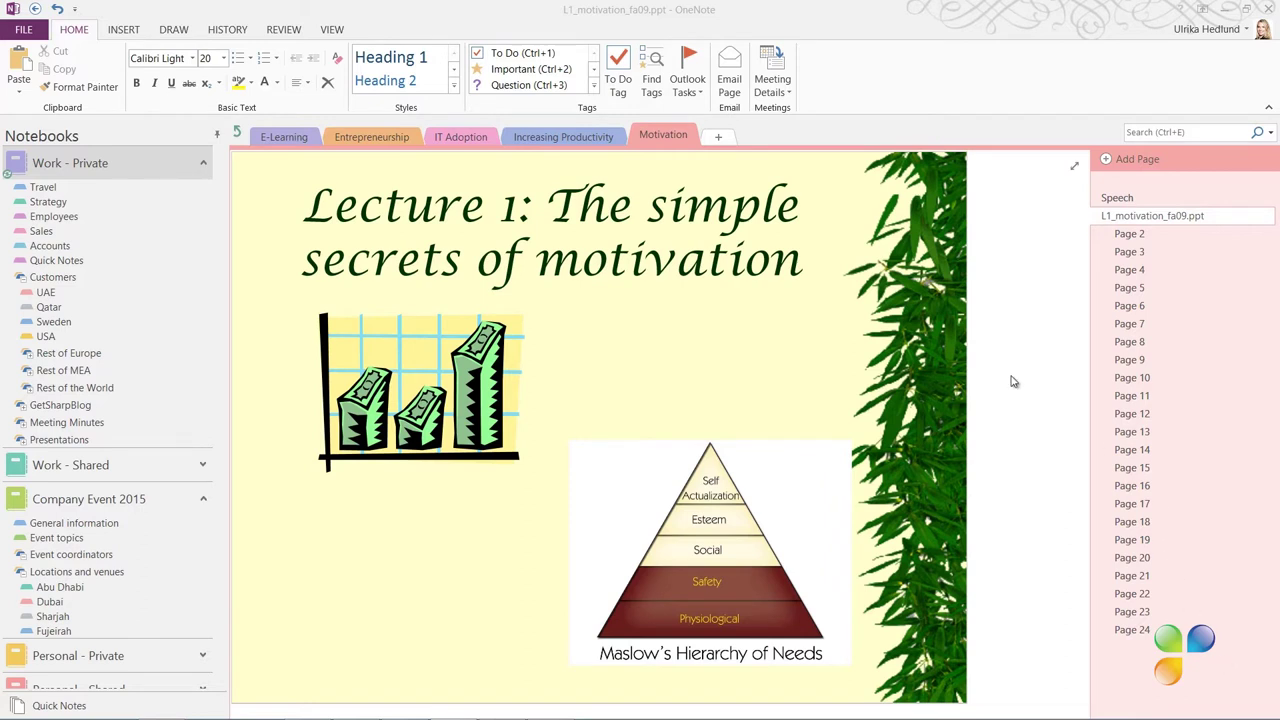
left_click(1266, 216)
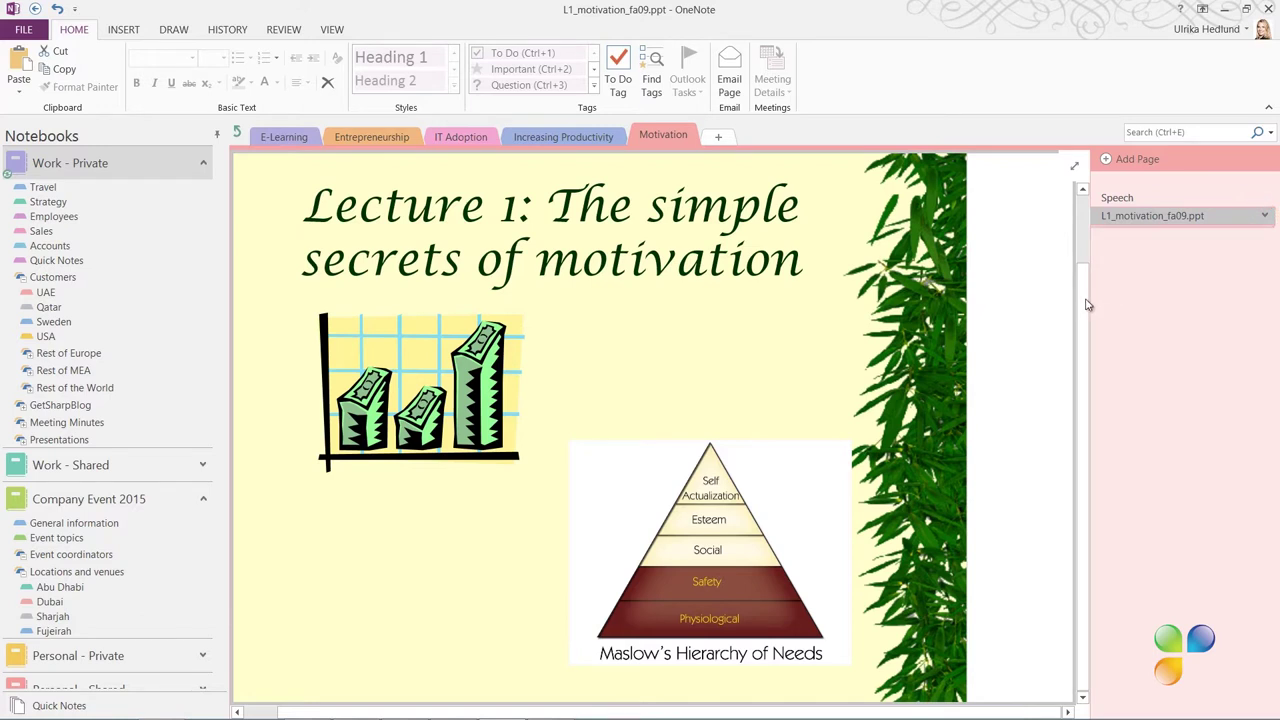
scroll(1084, 280, "up", 2)
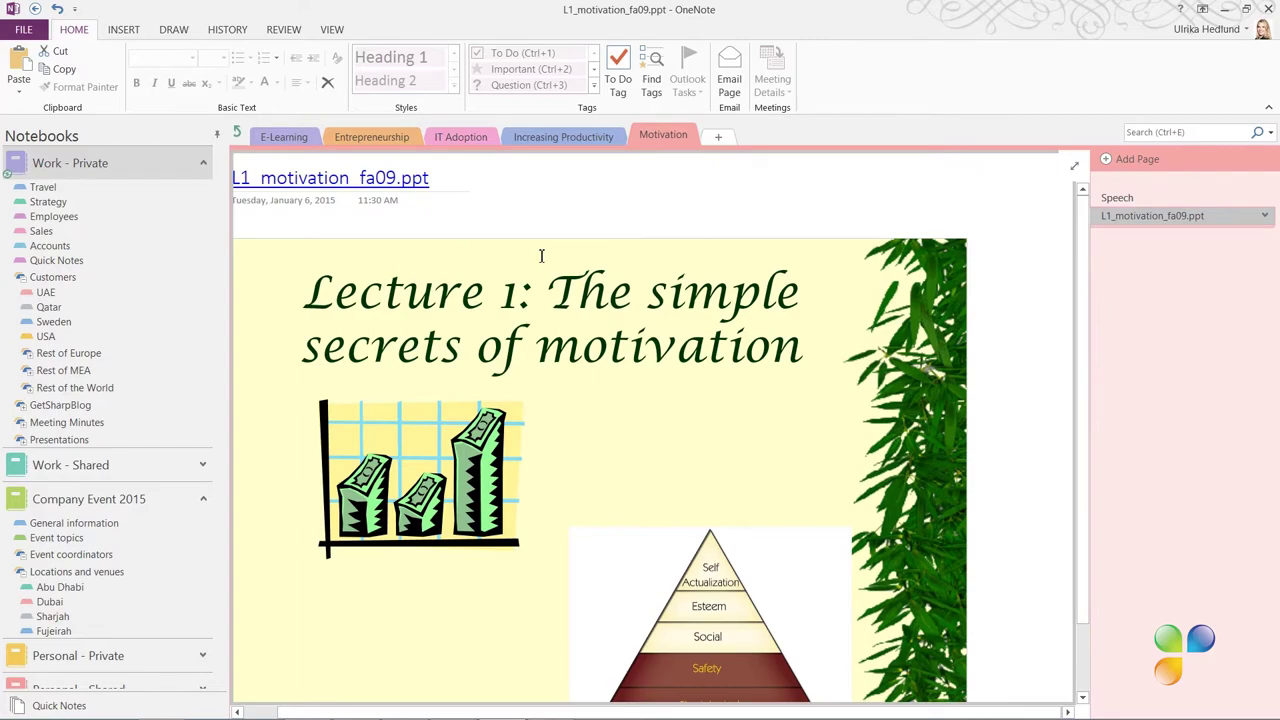
Turn off 'Insert long printouts on multiple pages' in OneNote's Advanced options
left_click(30, 30)
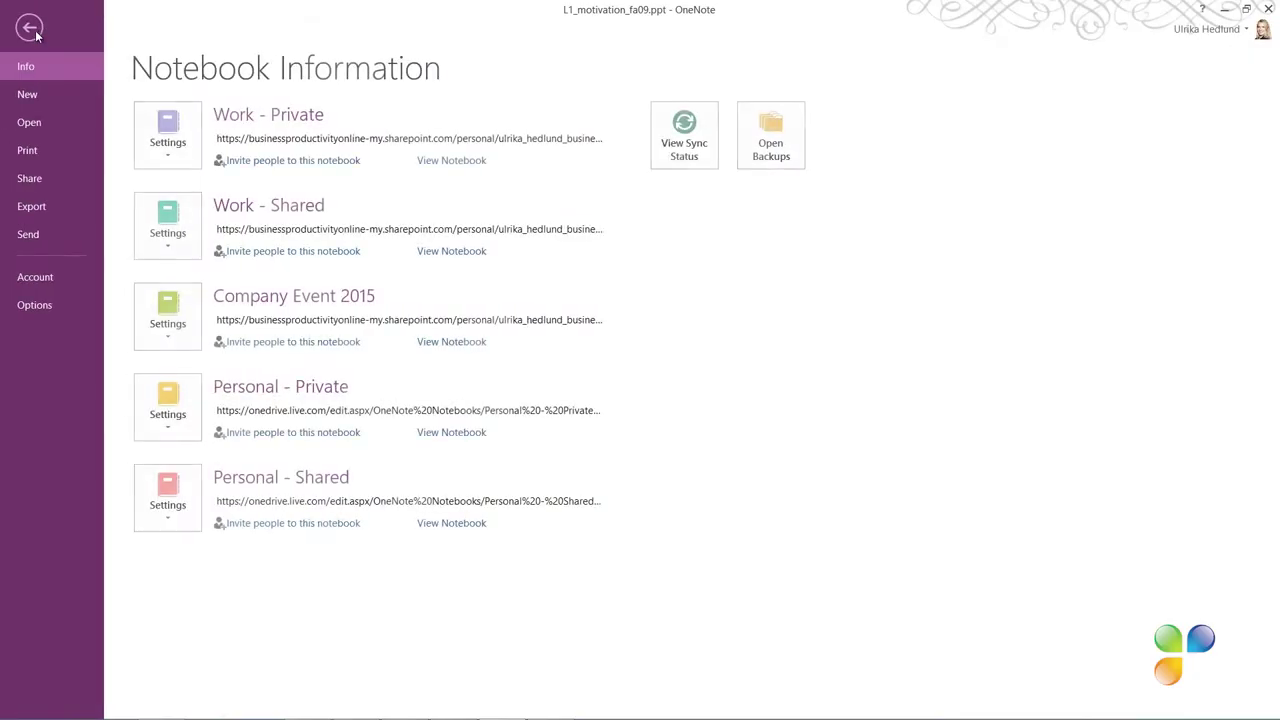
left_click(64, 302)
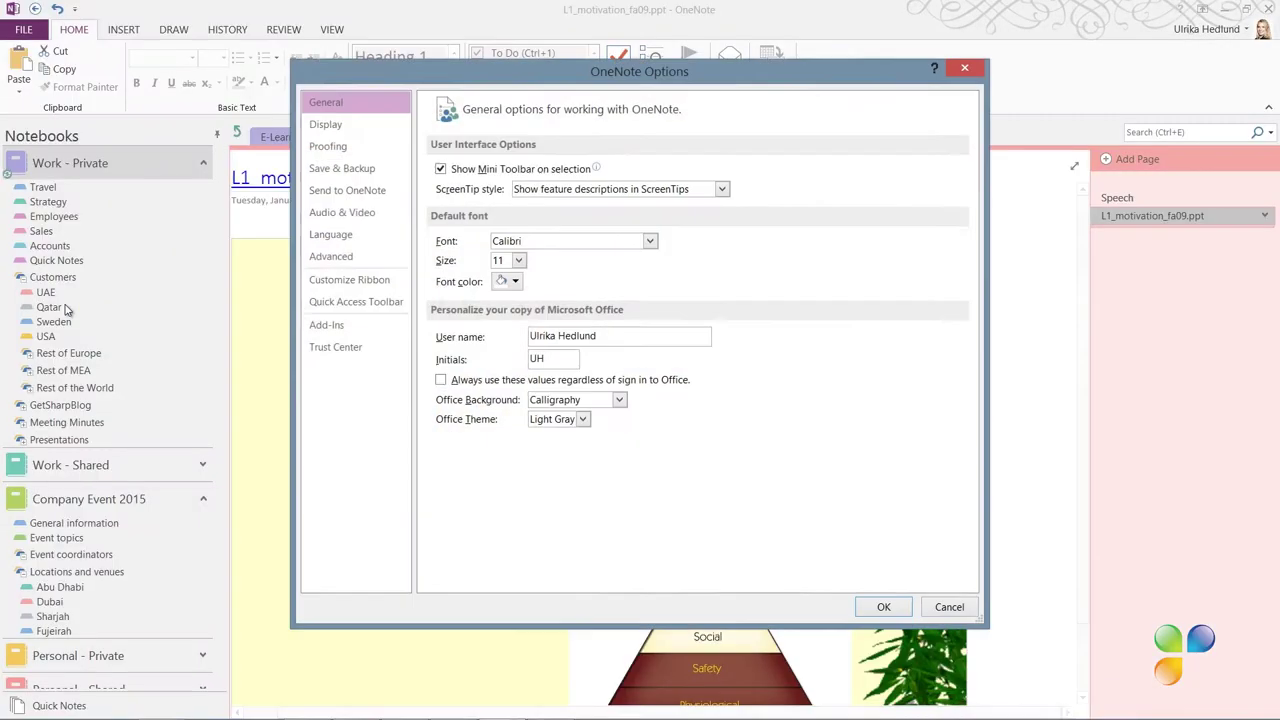
left_click(331, 256)
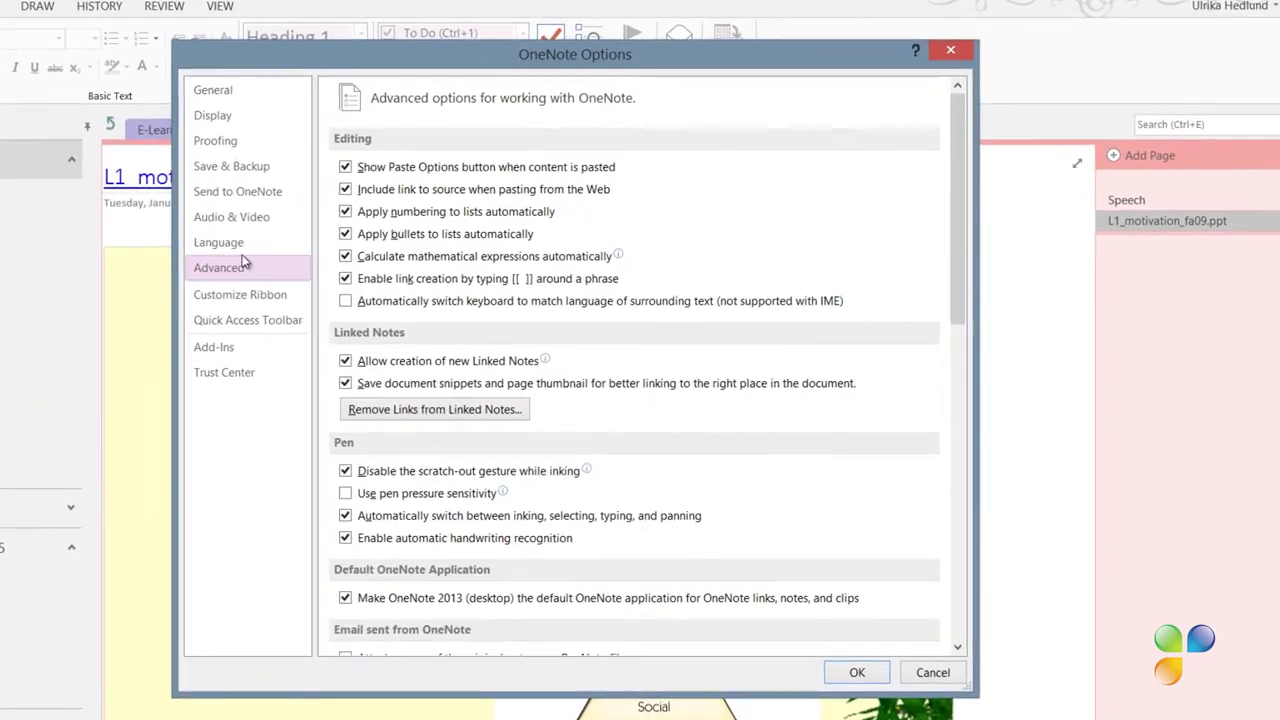
left_click_drag(962, 278, 978, 622)
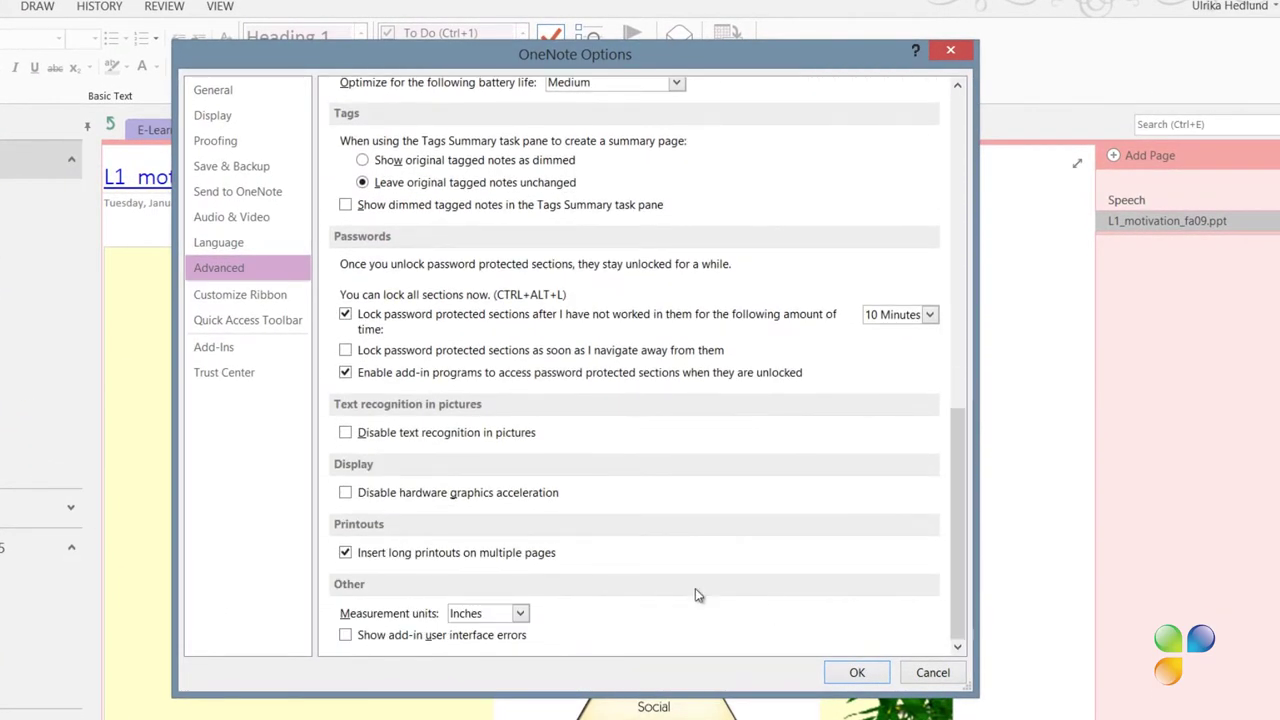
left_click(350, 554)
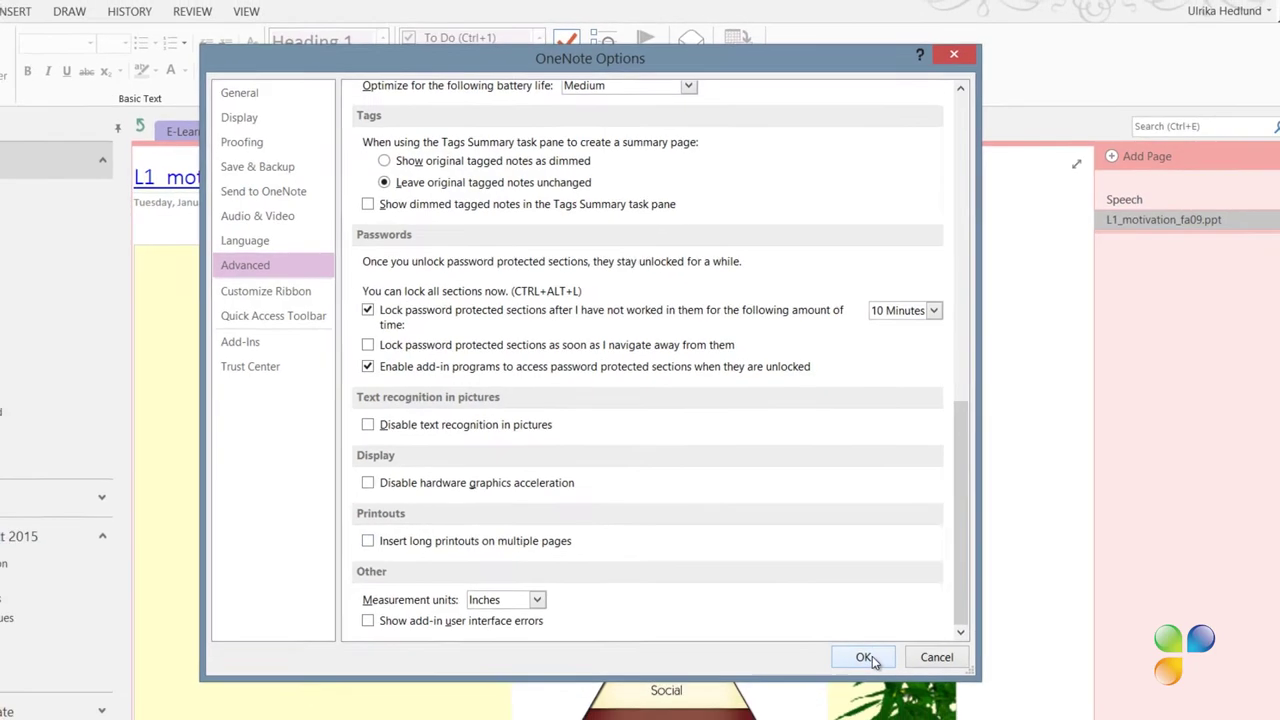
left_click(864, 657)
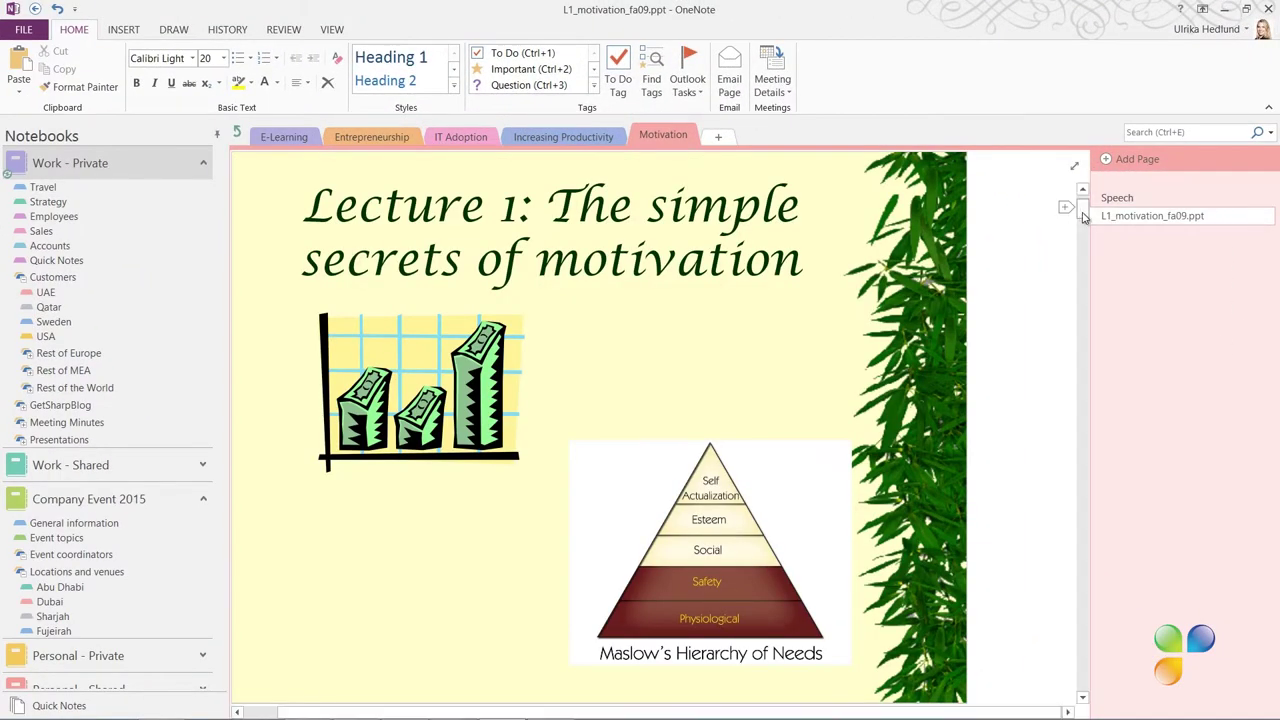
Print the motivation deck from PowerPoint to the Send To OneNote 2013 printer
mouse_move(1082, 212)
left_mouse_down()
mouse_move(1090, 268)
mouse_move(1088, 203)
left_mouse_up()
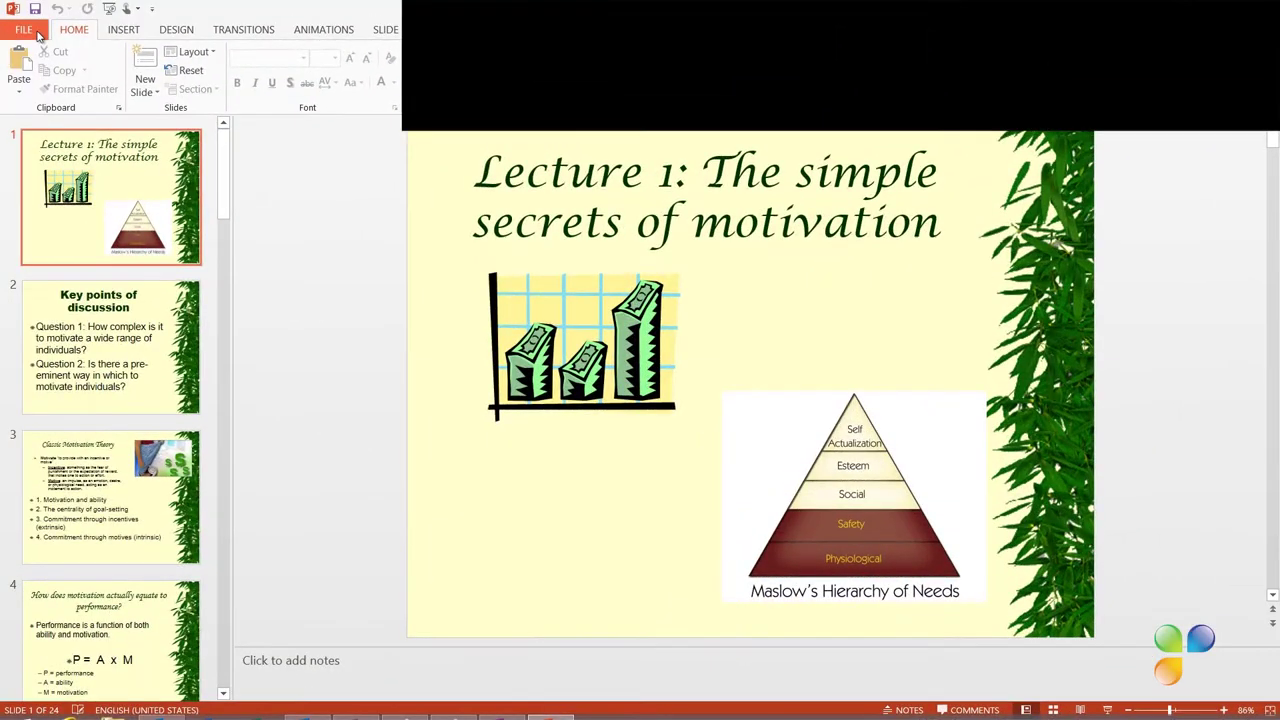
left_click(28, 30)
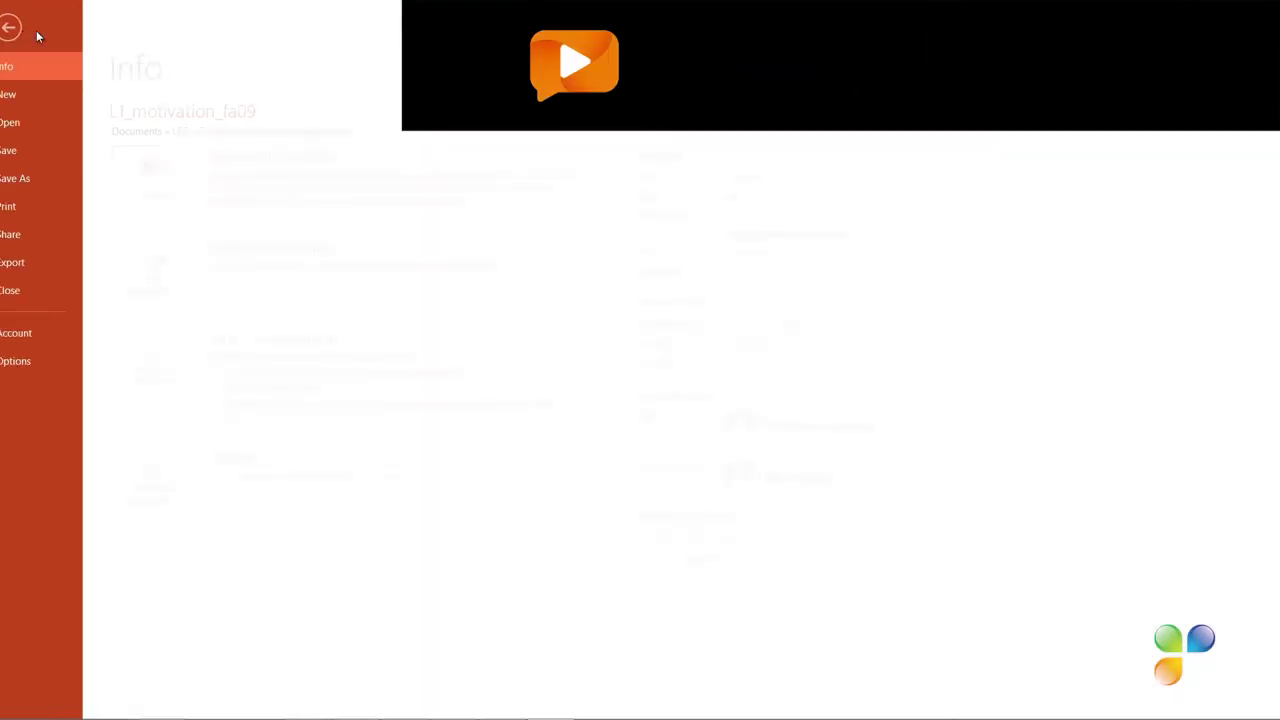
left_click(52, 206)
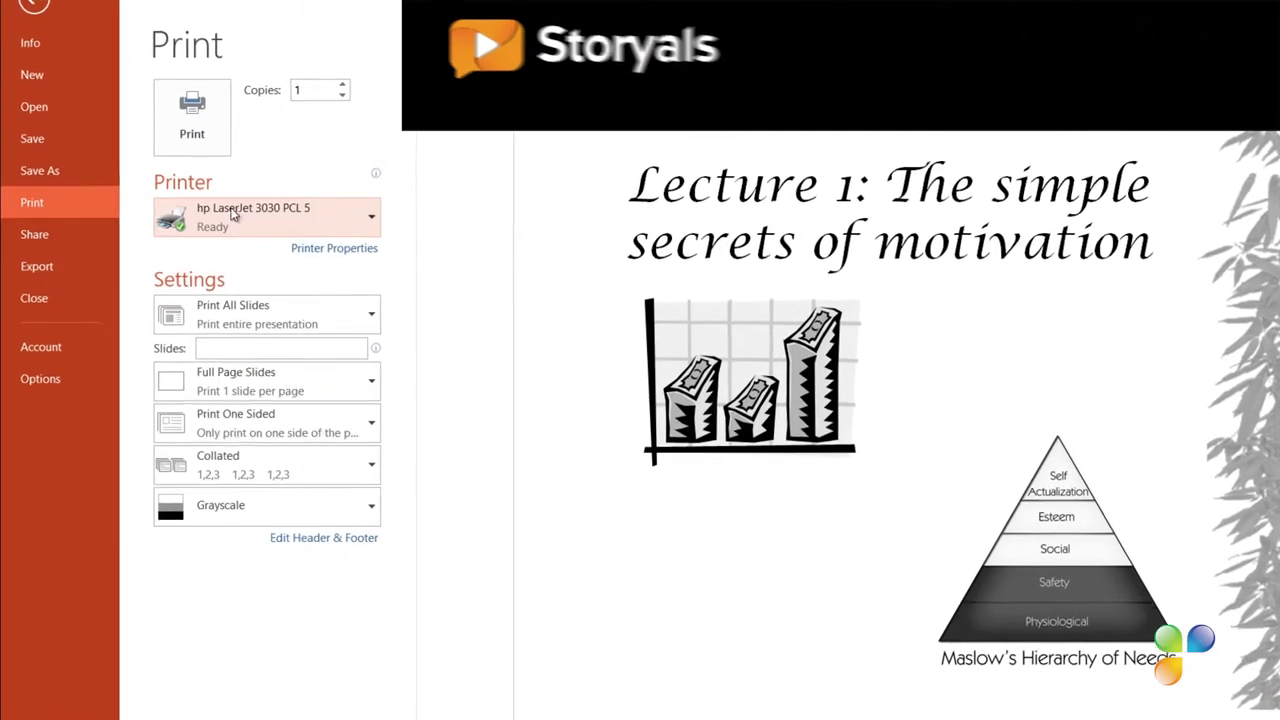
left_click(326, 221)
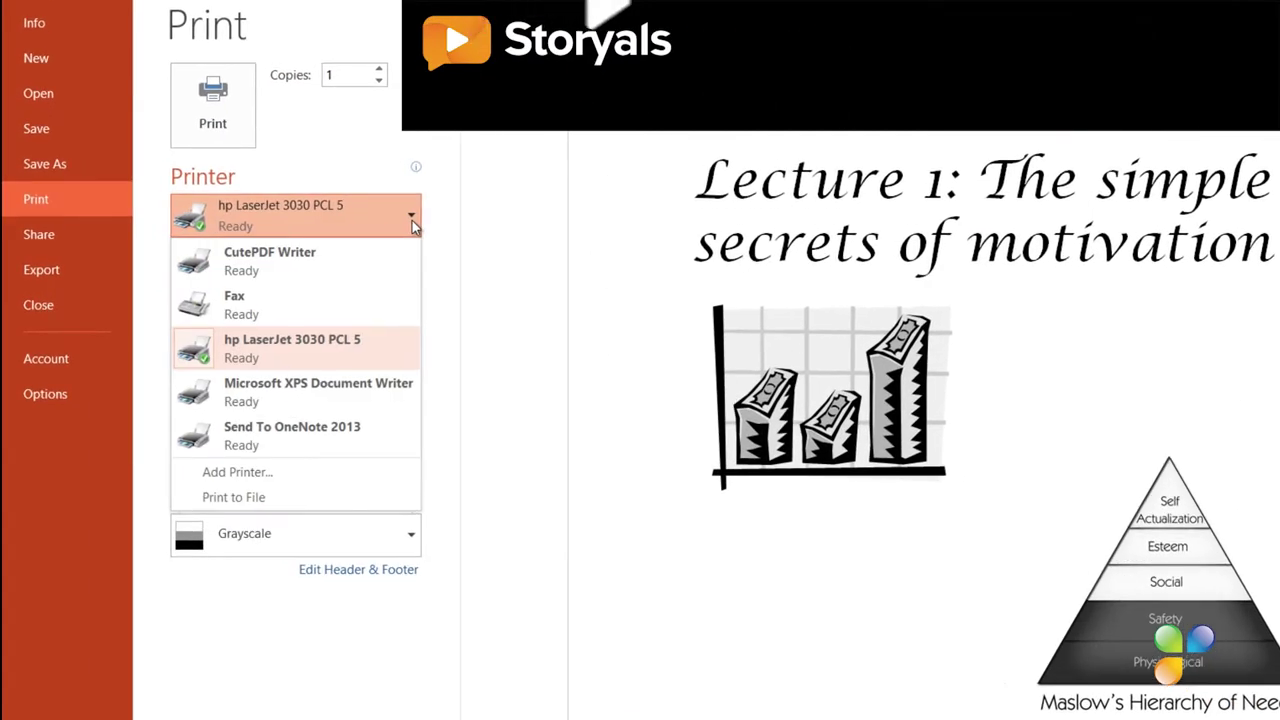
left_click(363, 440)
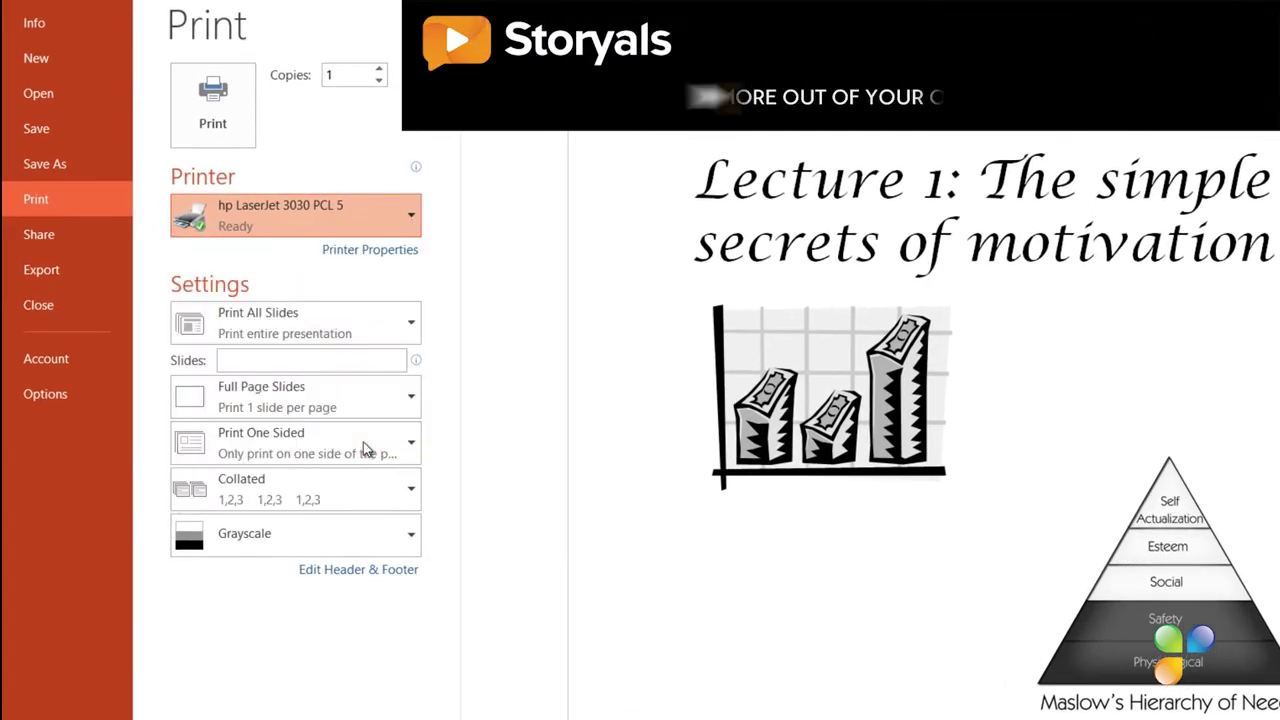
left_click(216, 104)
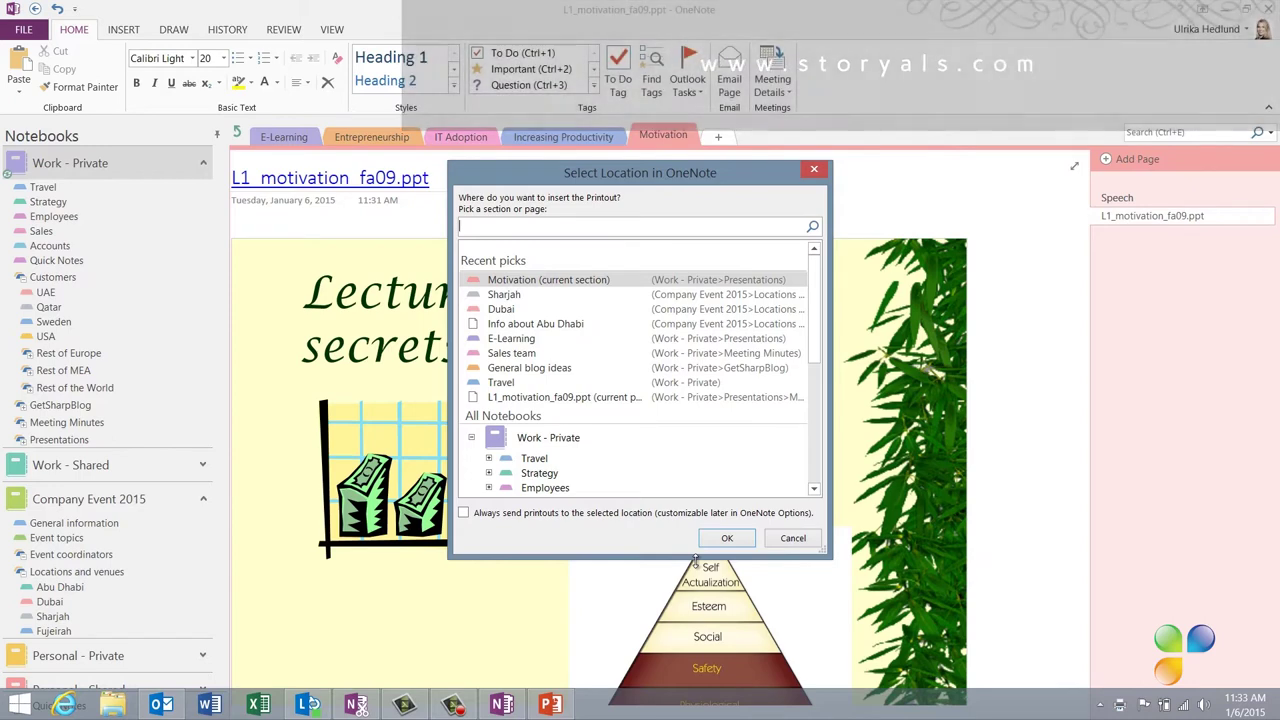
Insert the printout into Motivation (current section)
left_click(714, 540)
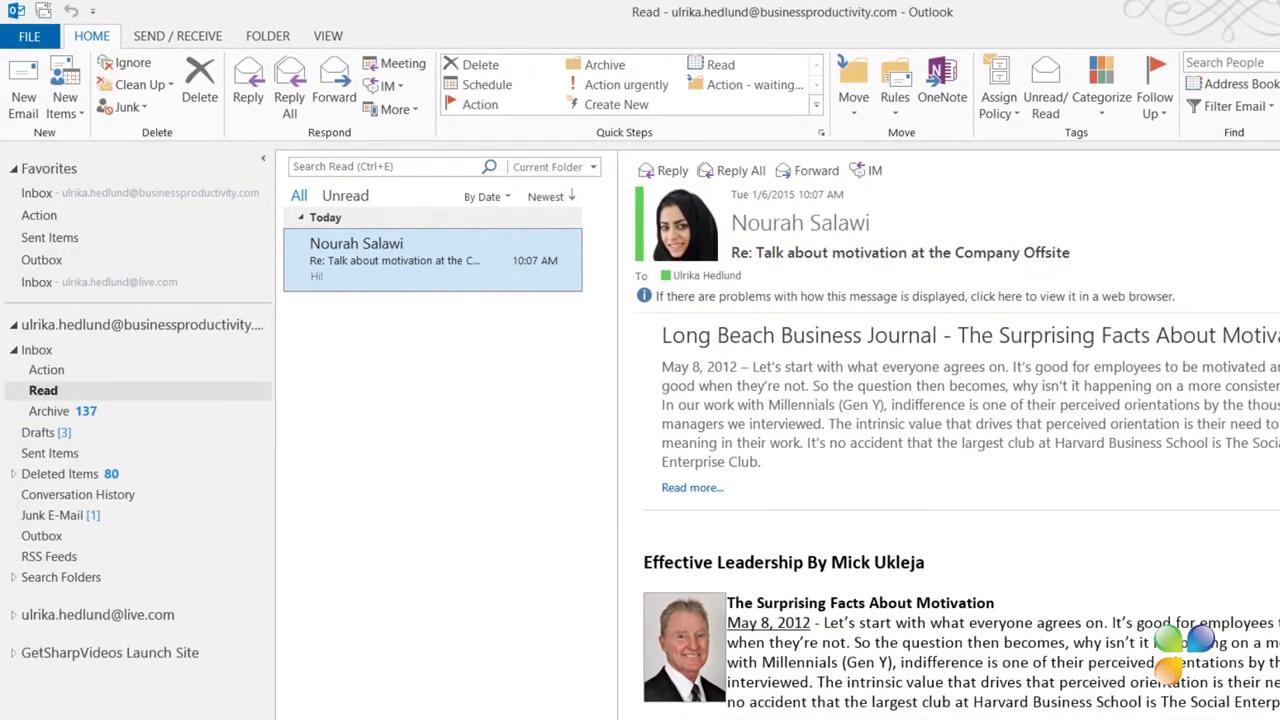
Send the 'Re: Talk about motivation at the Company Offsite' email to the Motivation section
left_click(945, 92)
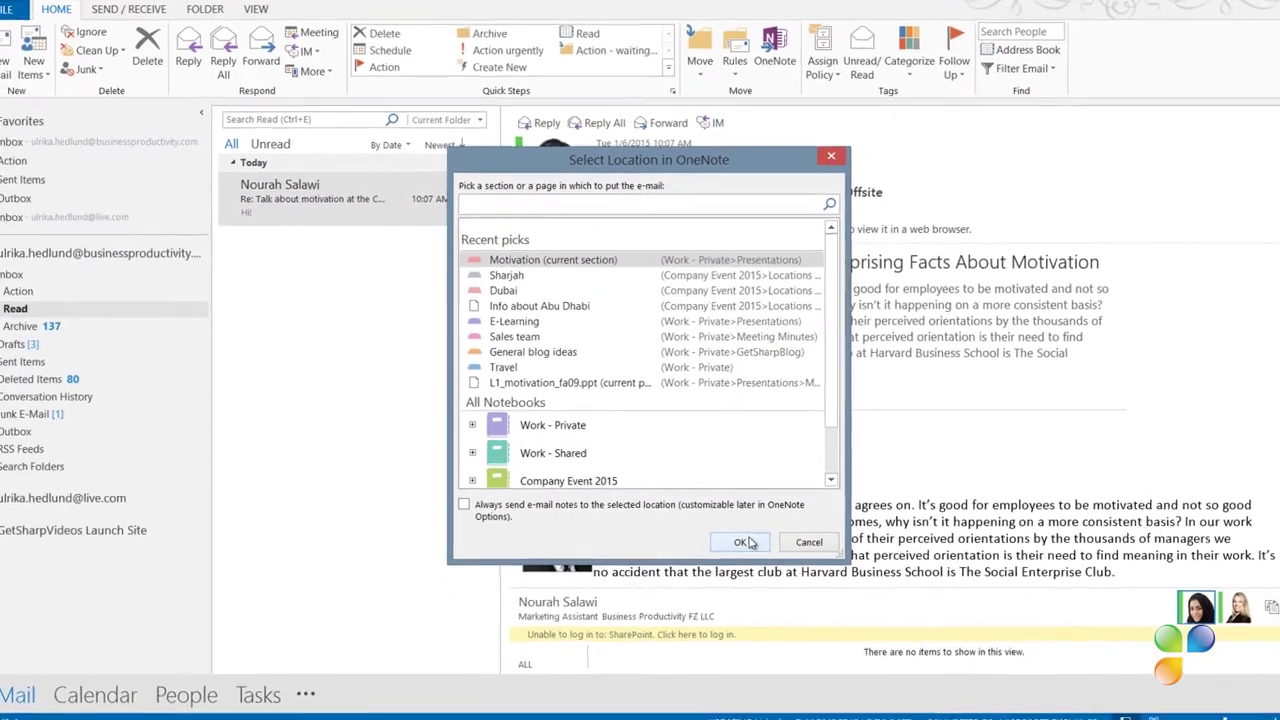
left_click(800, 558)
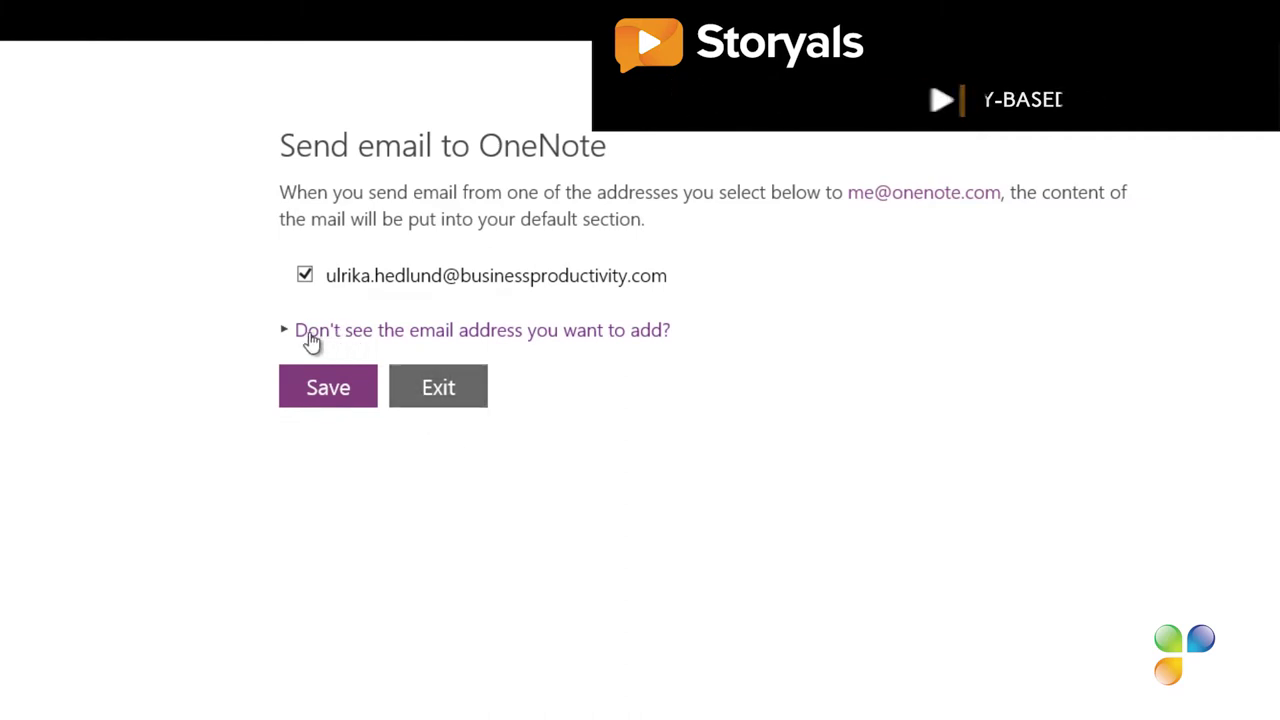
Expand the help on adding another sending email address in the OneNote.com email settings
left_click(295, 333)
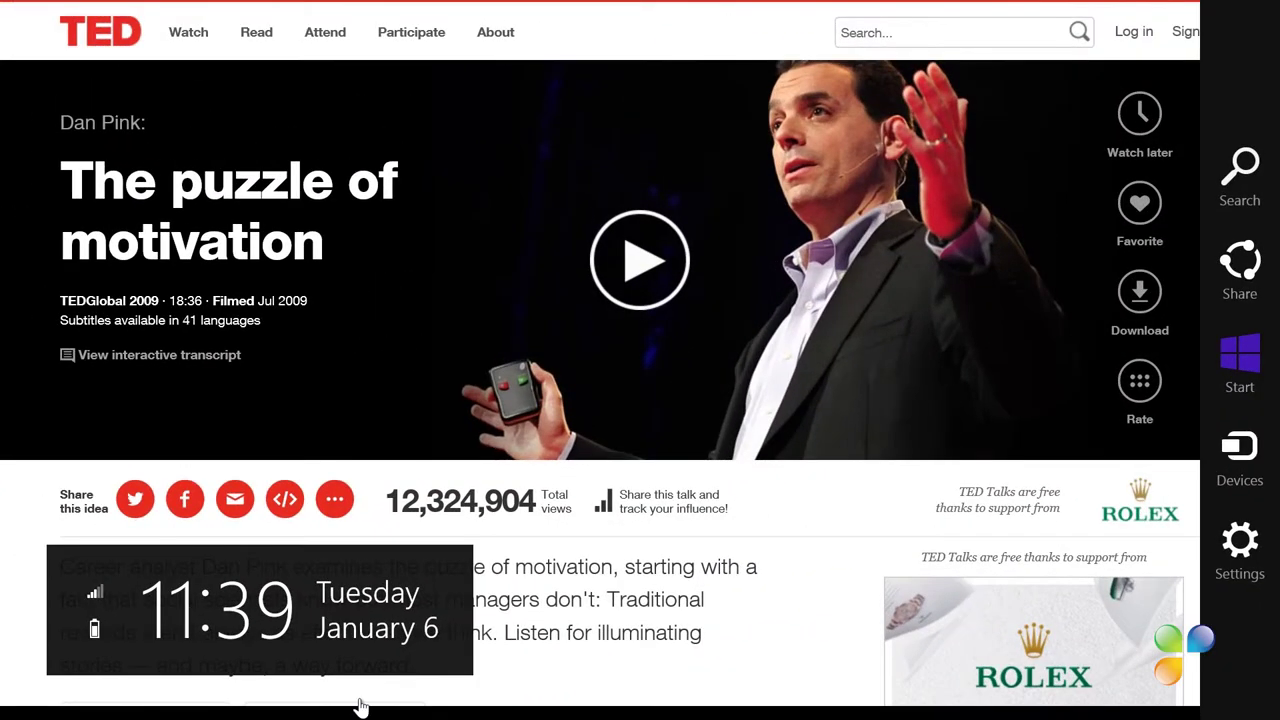
key("Return")
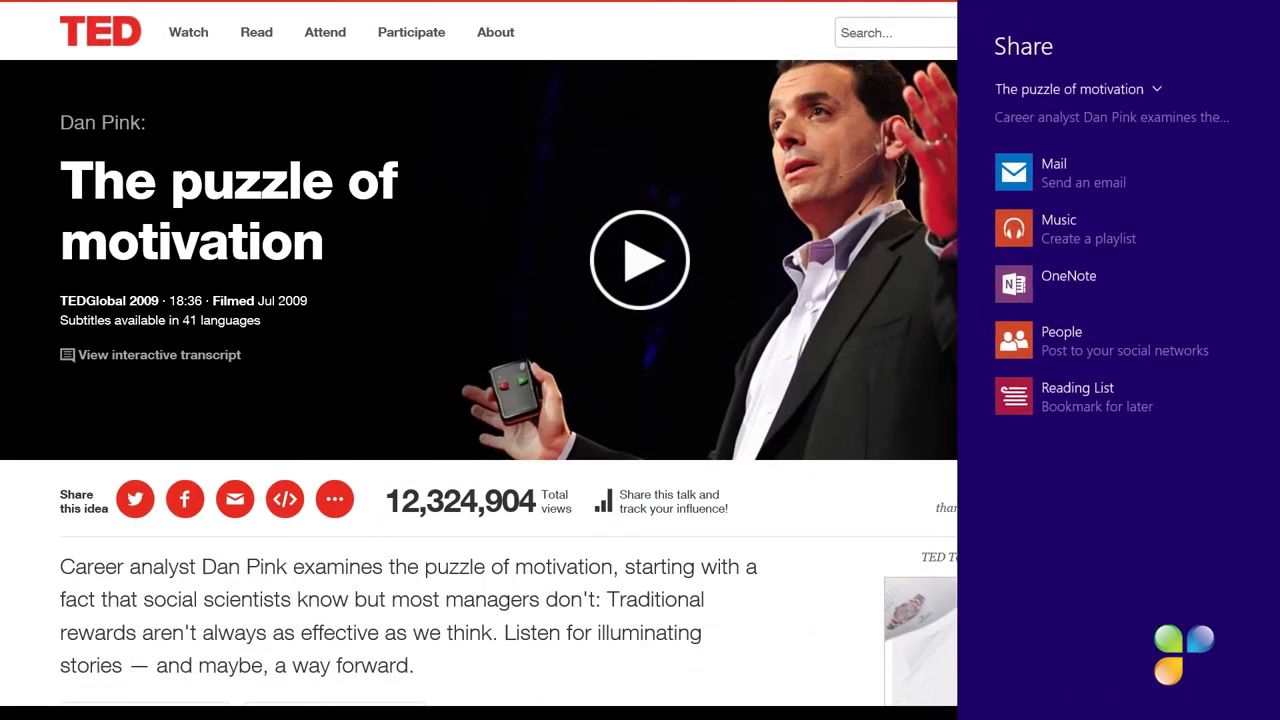
key("Return")
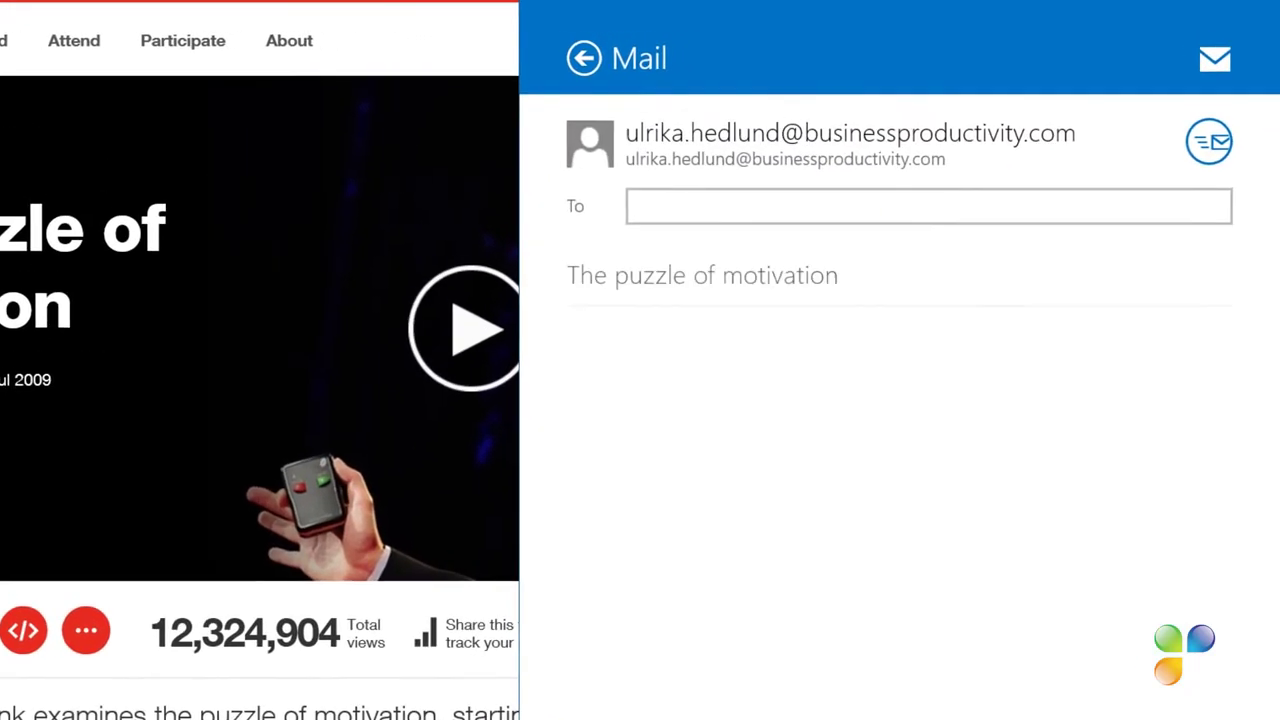
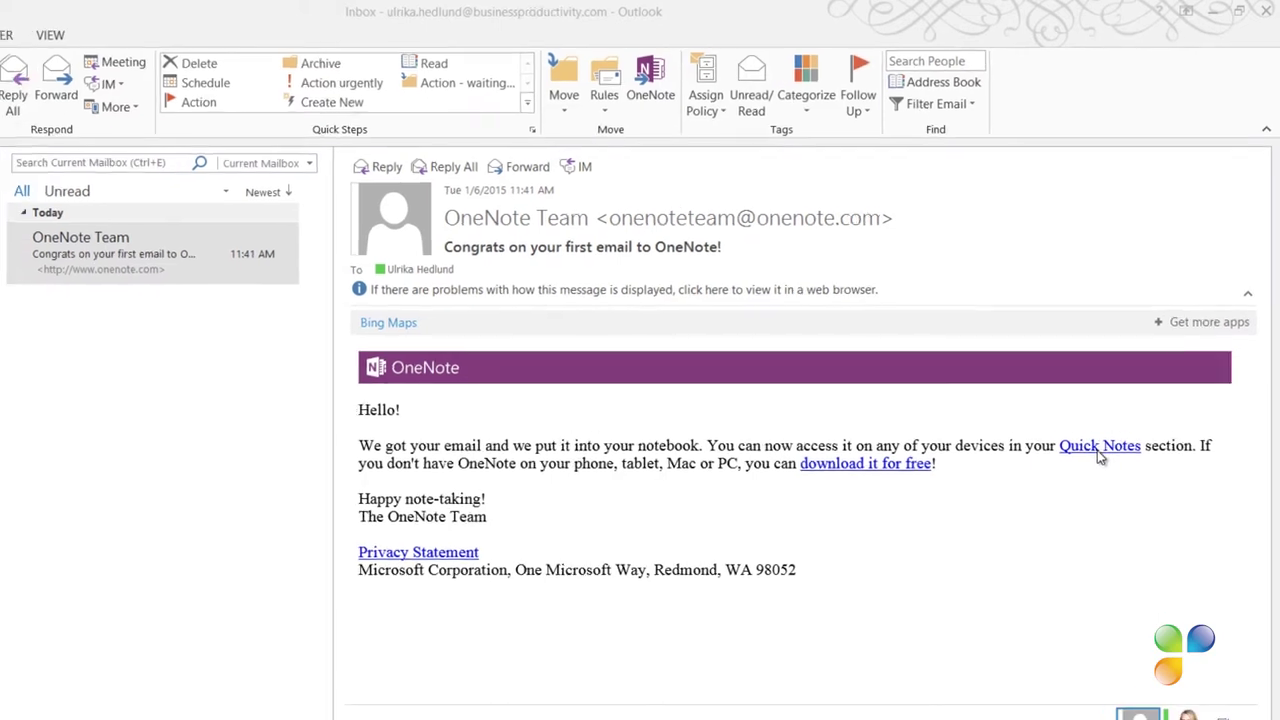
Open the Quick Notes section on OneNote Online from the confirmation email's link
left_click(1095, 458)
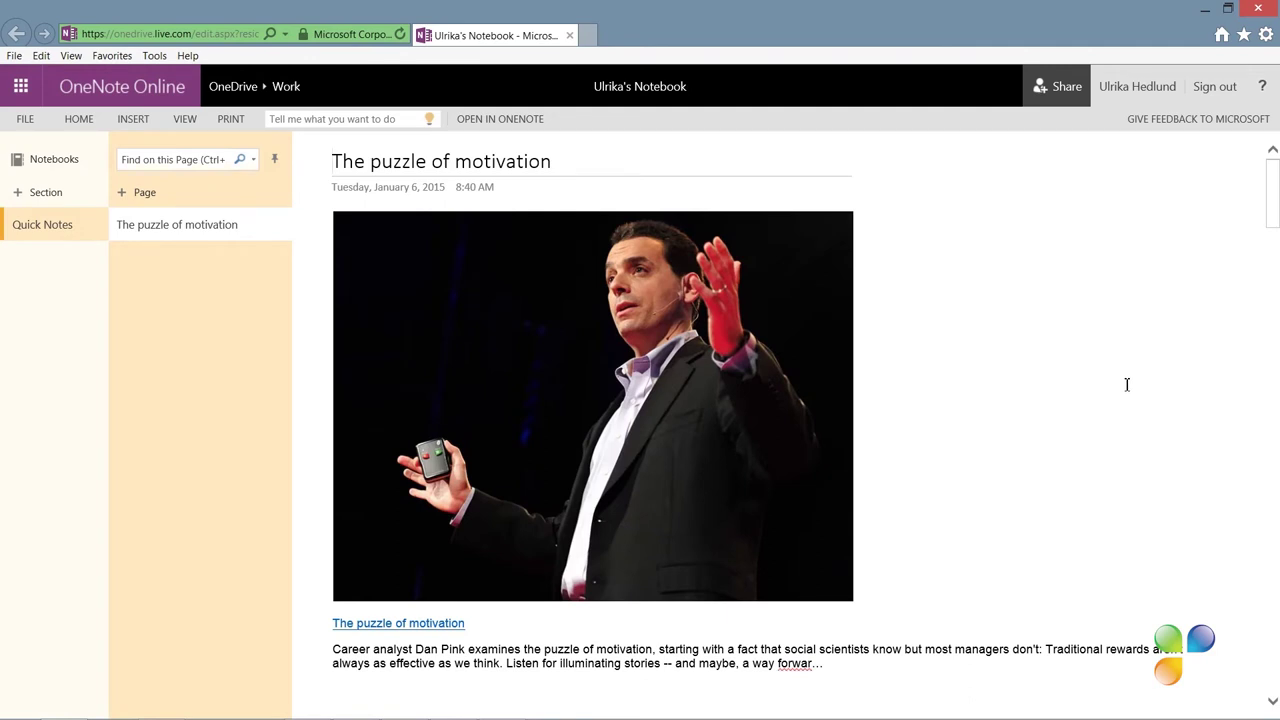
Open the notebook in OneNote 2013 and move 'The puzzle of motivation' page into Motivation
left_click(500, 120)
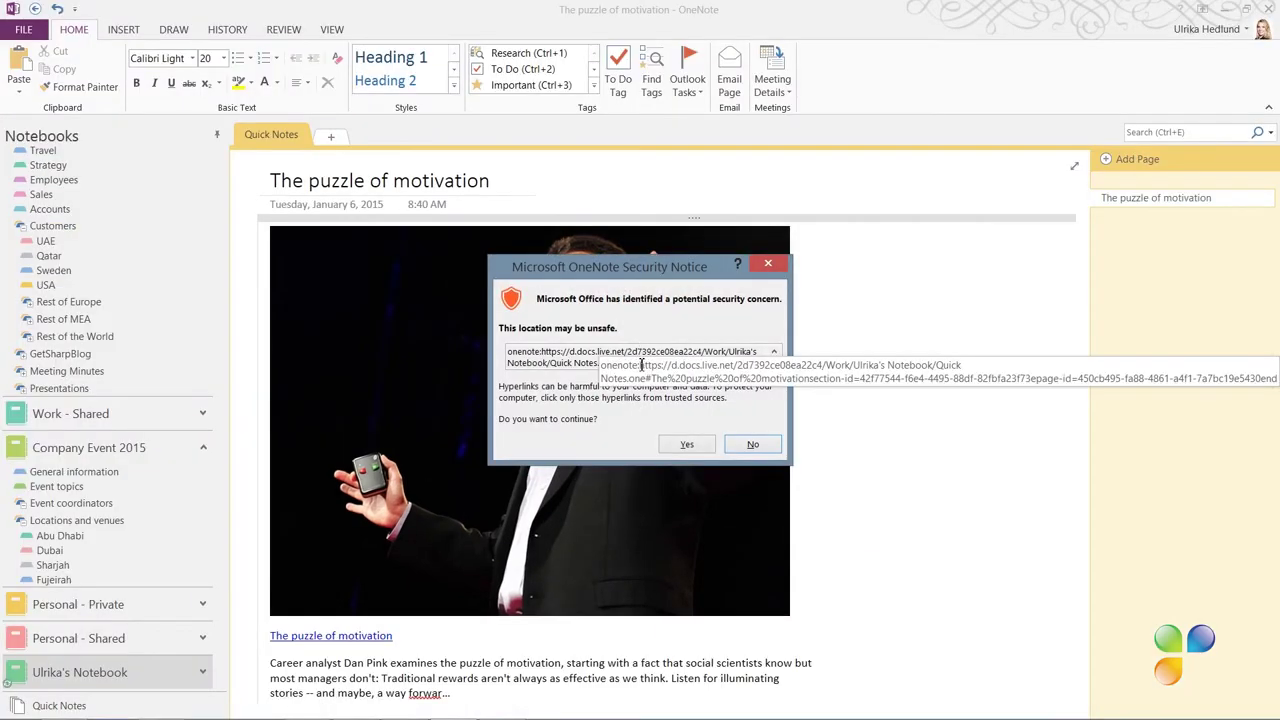
left_click(687, 444)
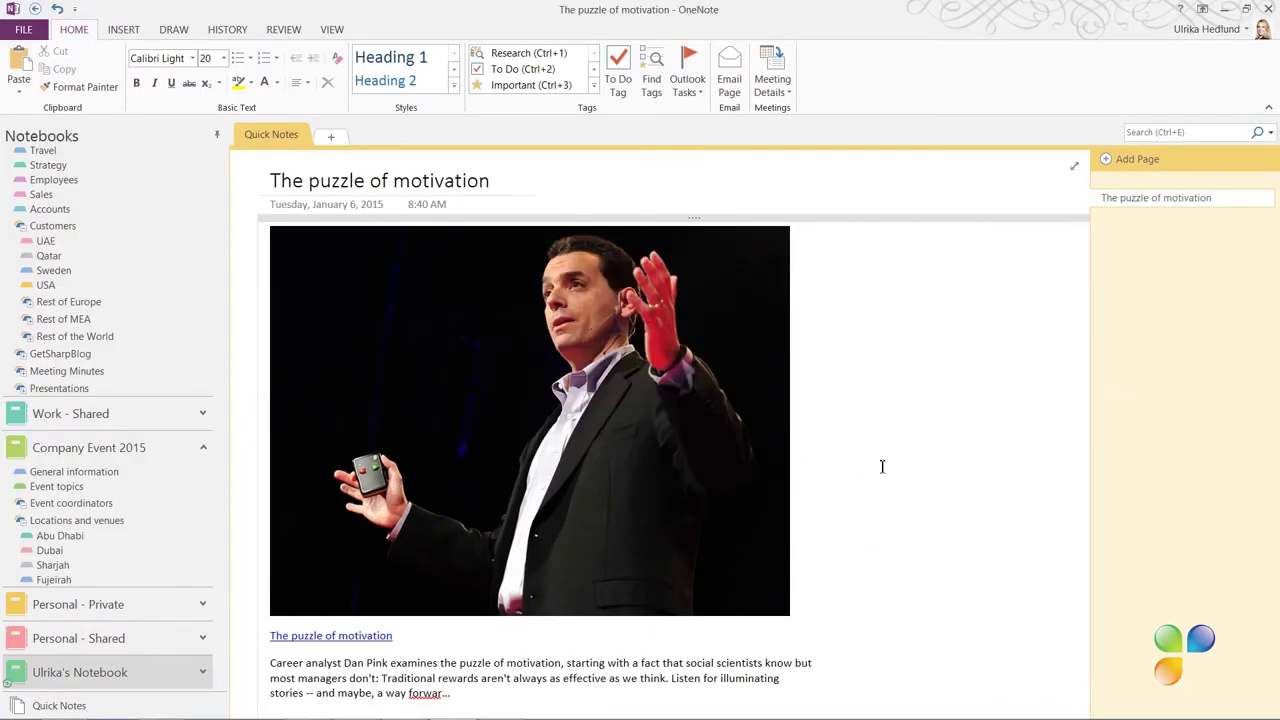
right_click(1147, 202)
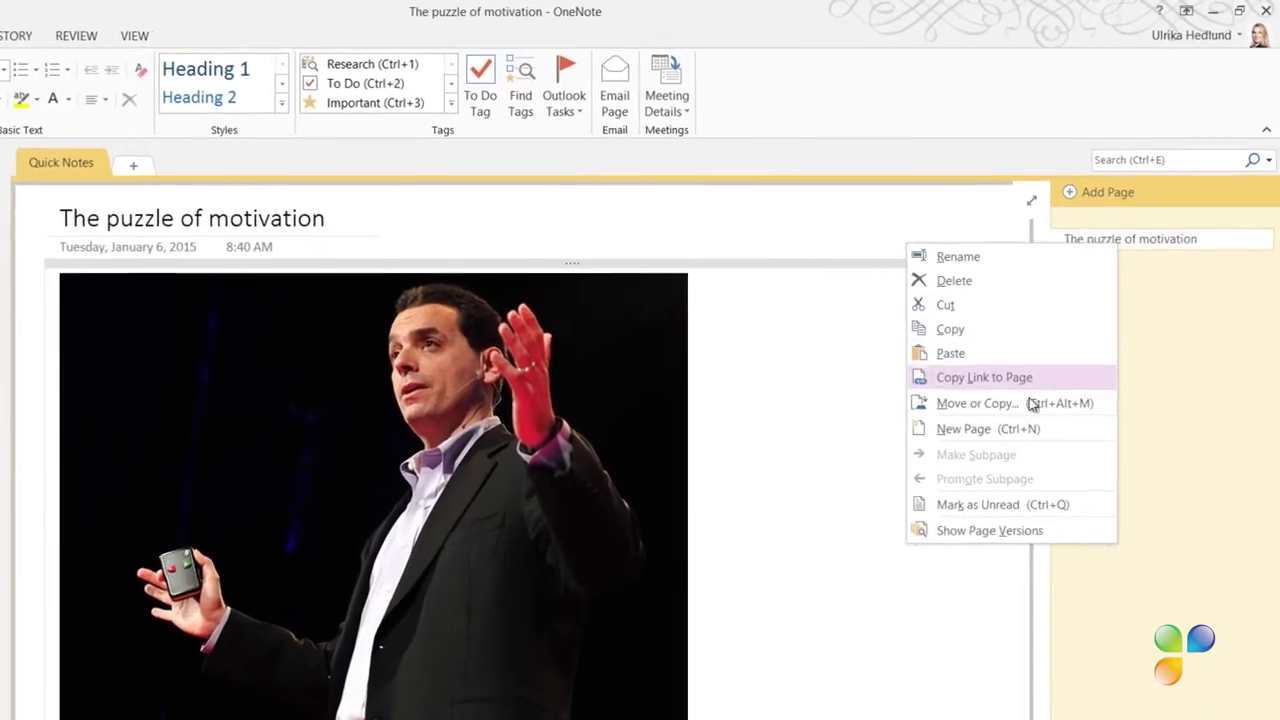
left_click(1030, 403)
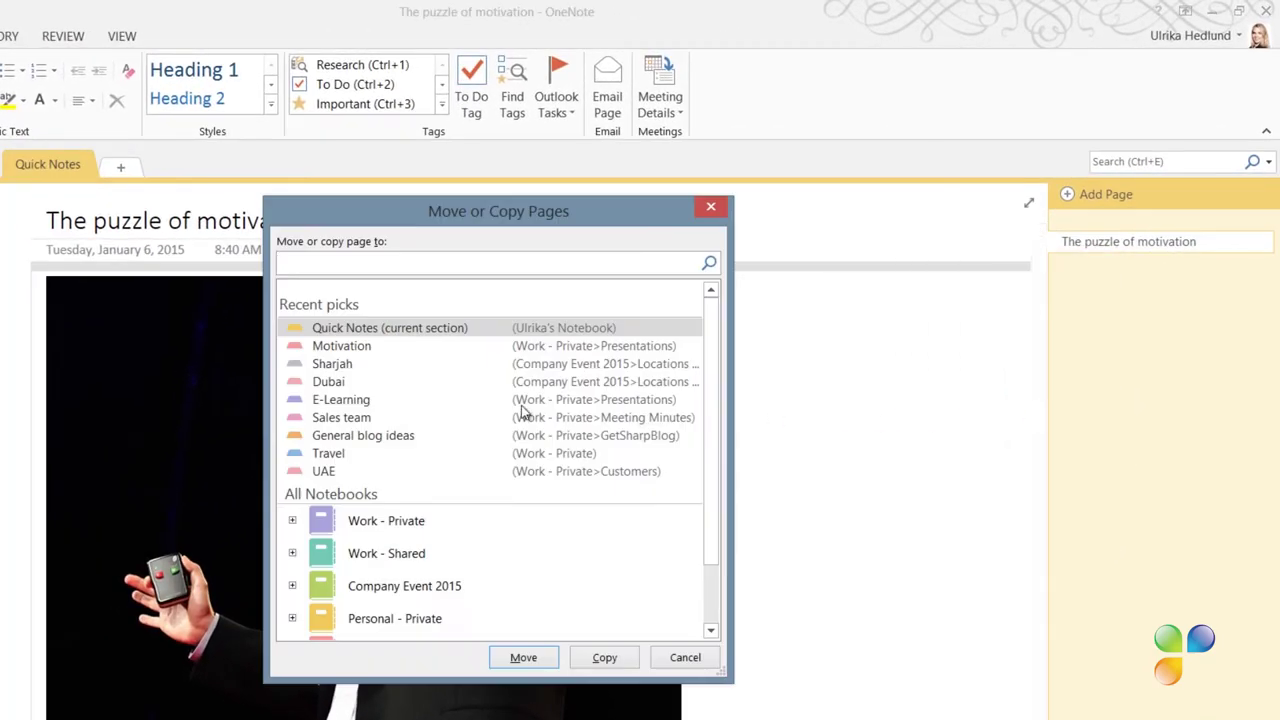
left_click(403, 346)
left_click(523, 657)
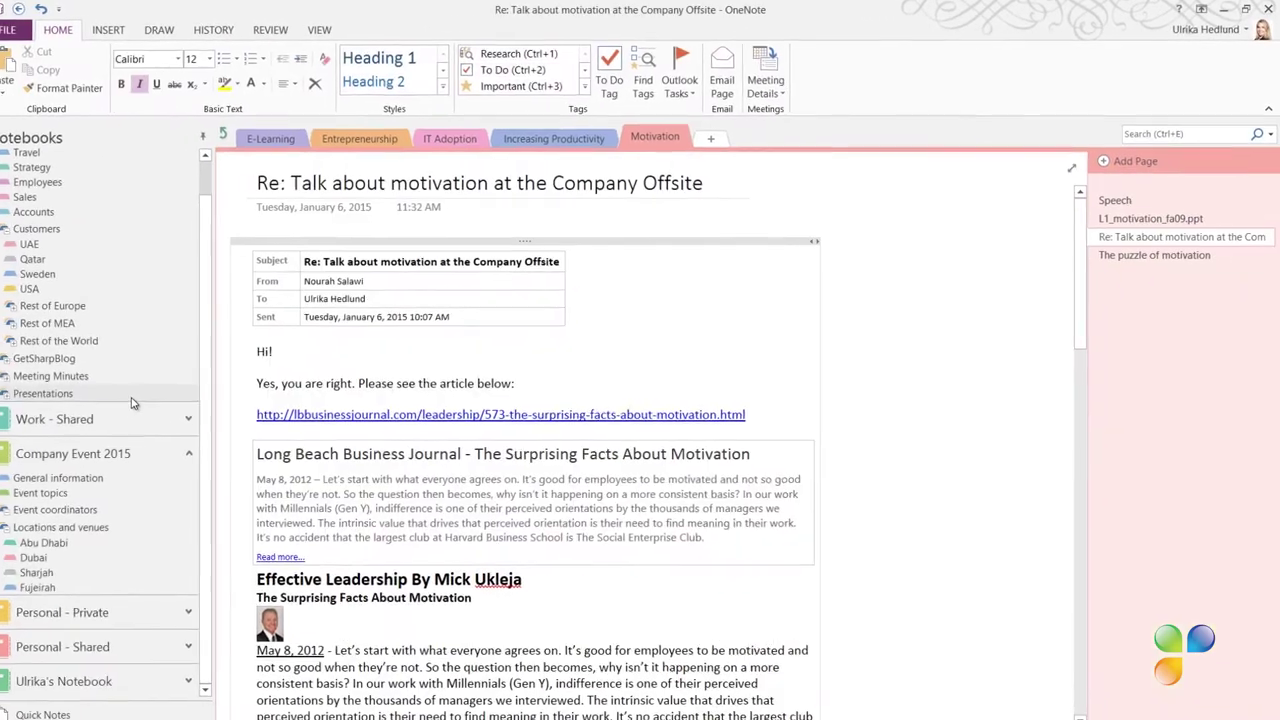
left_click(1120, 255)
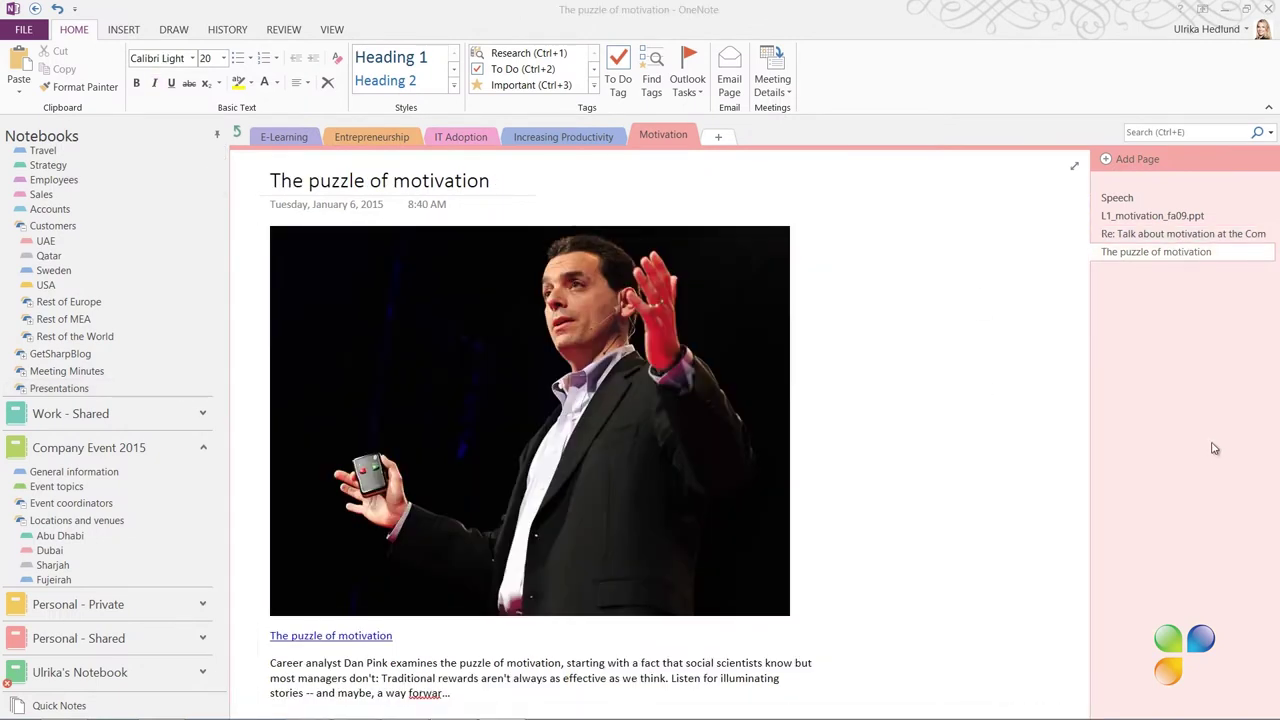
Open the 'Re: Talk about motivation at the Company Offsite' page and select the title Drive*
left_click(1175, 235)
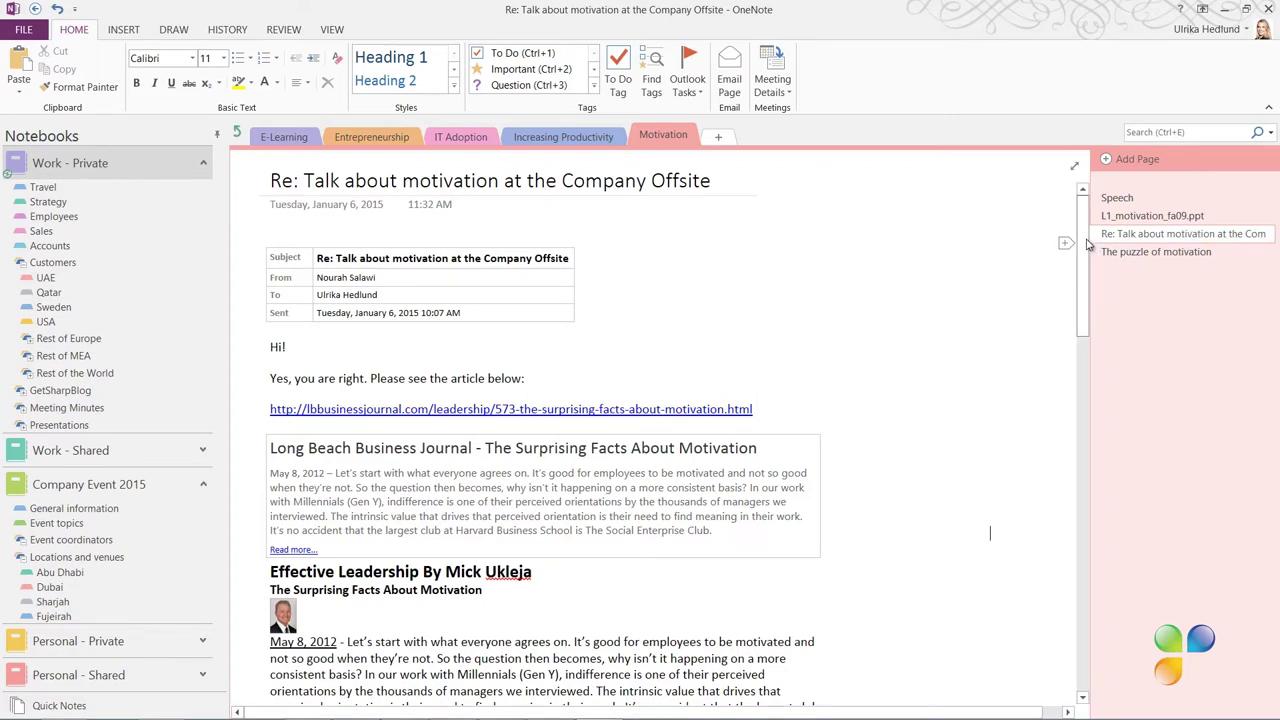
scroll(1085, 253, "down", 1)
left_click_drag(1085, 253, 1096, 367)
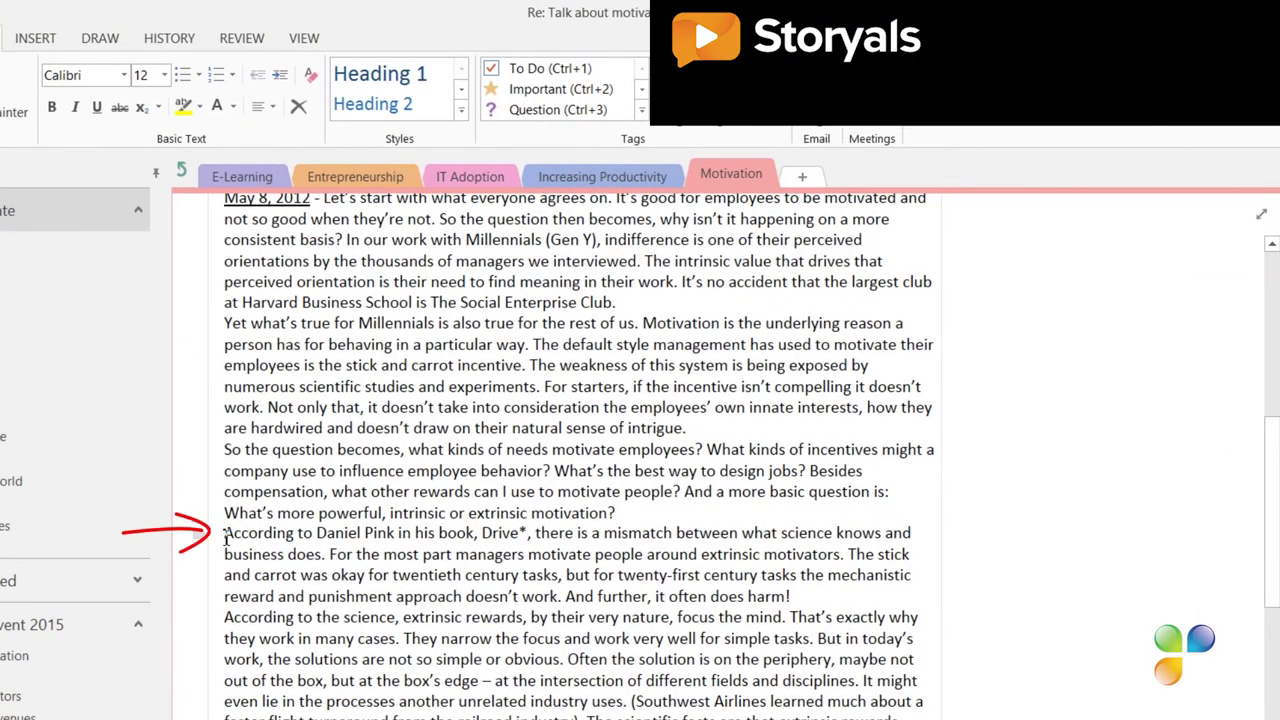
left_click_drag(481, 533, 527, 536)
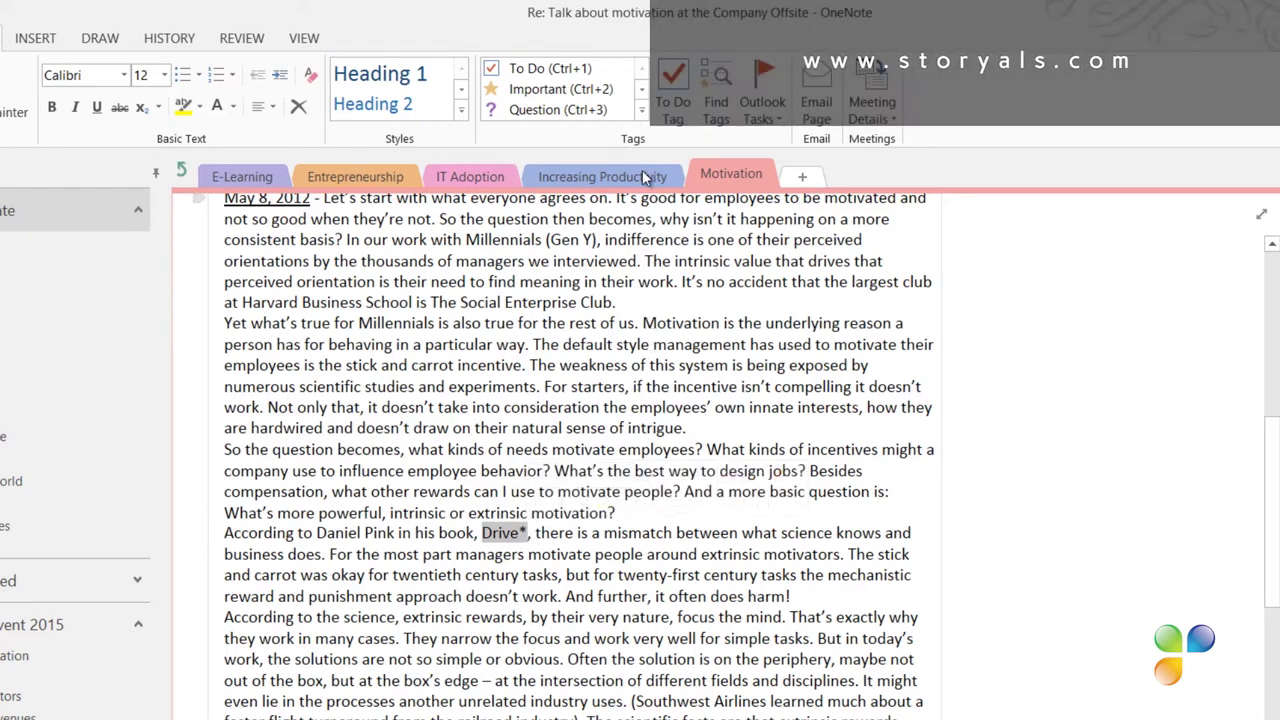
Mark the Drive* paragraph with the Book to read tag from the Tags gallery
left_click(642, 112)
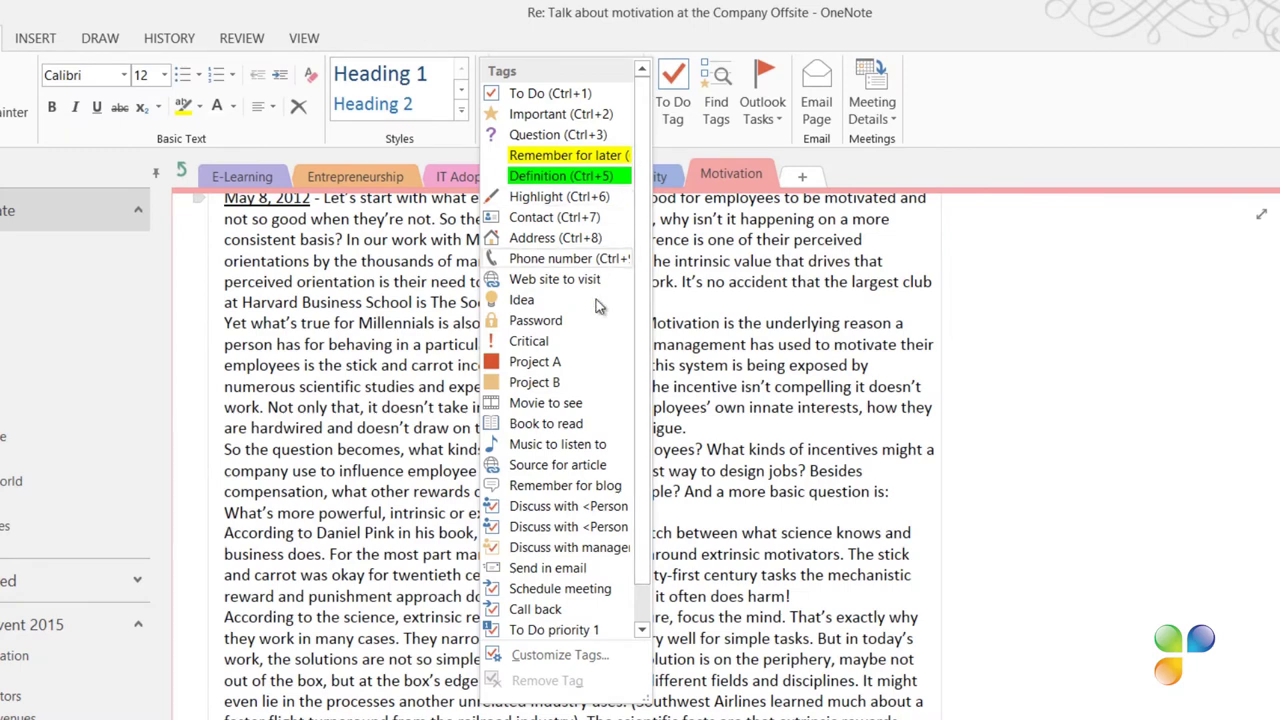
left_click(581, 423)
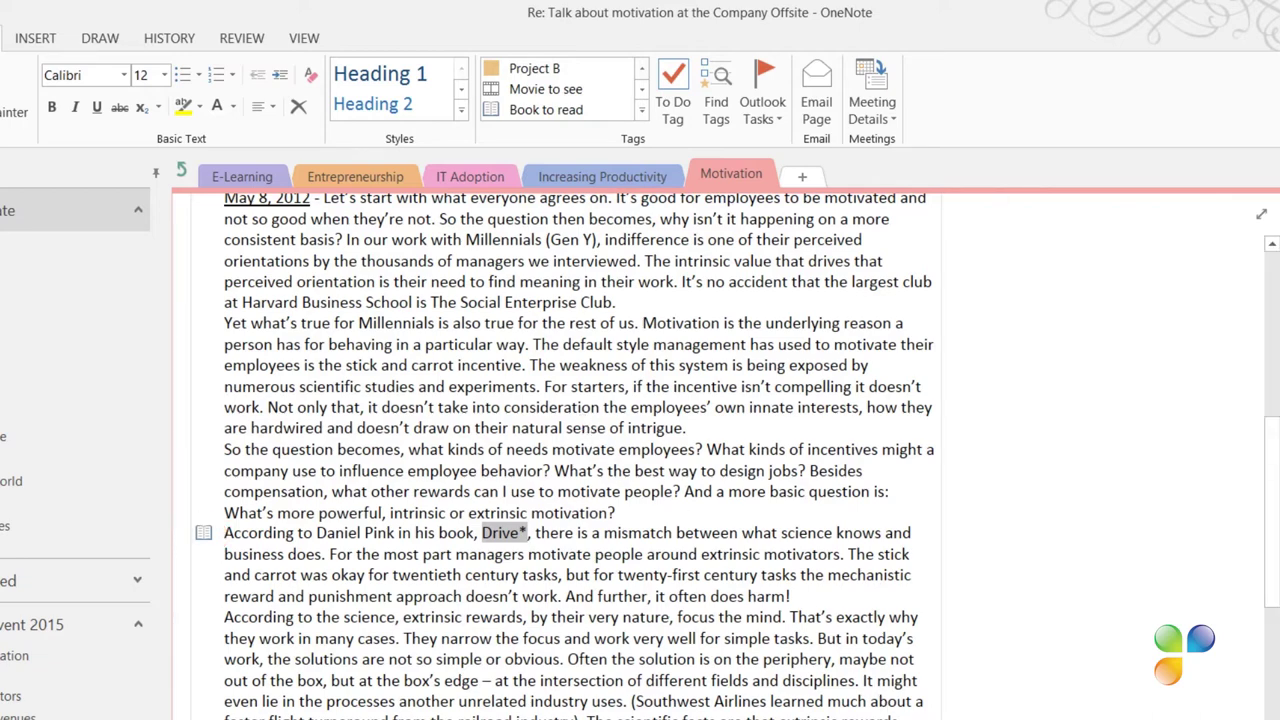
Select the passage on autonomy, mastery and purpose and expand the full tag list
scroll(236, 644, "down", 5)
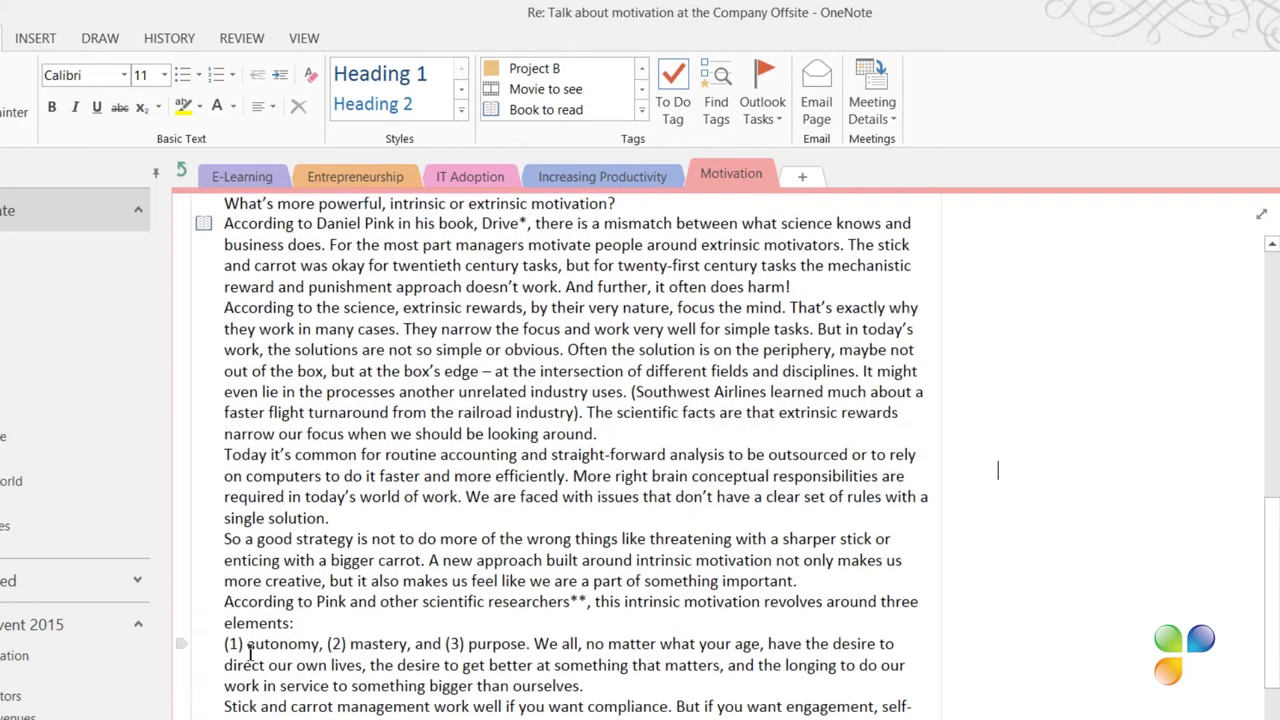
left_click(334, 628)
left_click_drag(229, 604, 537, 648)
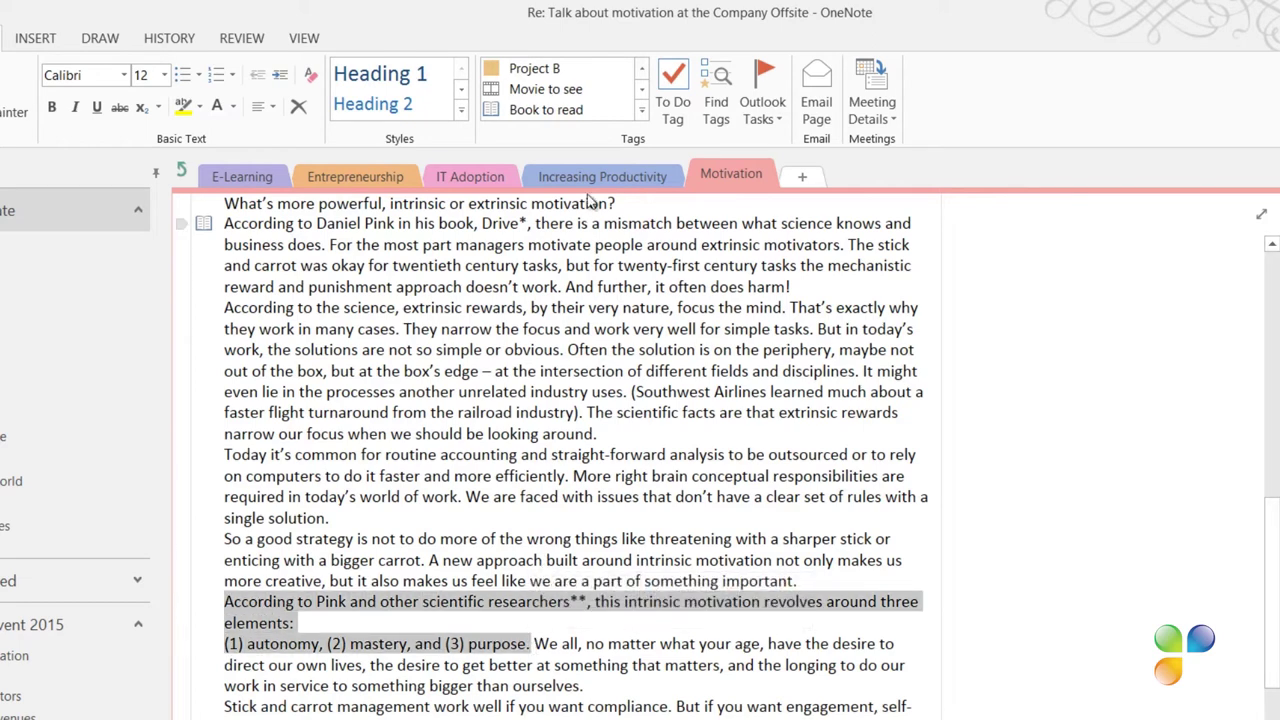
left_click(642, 112)
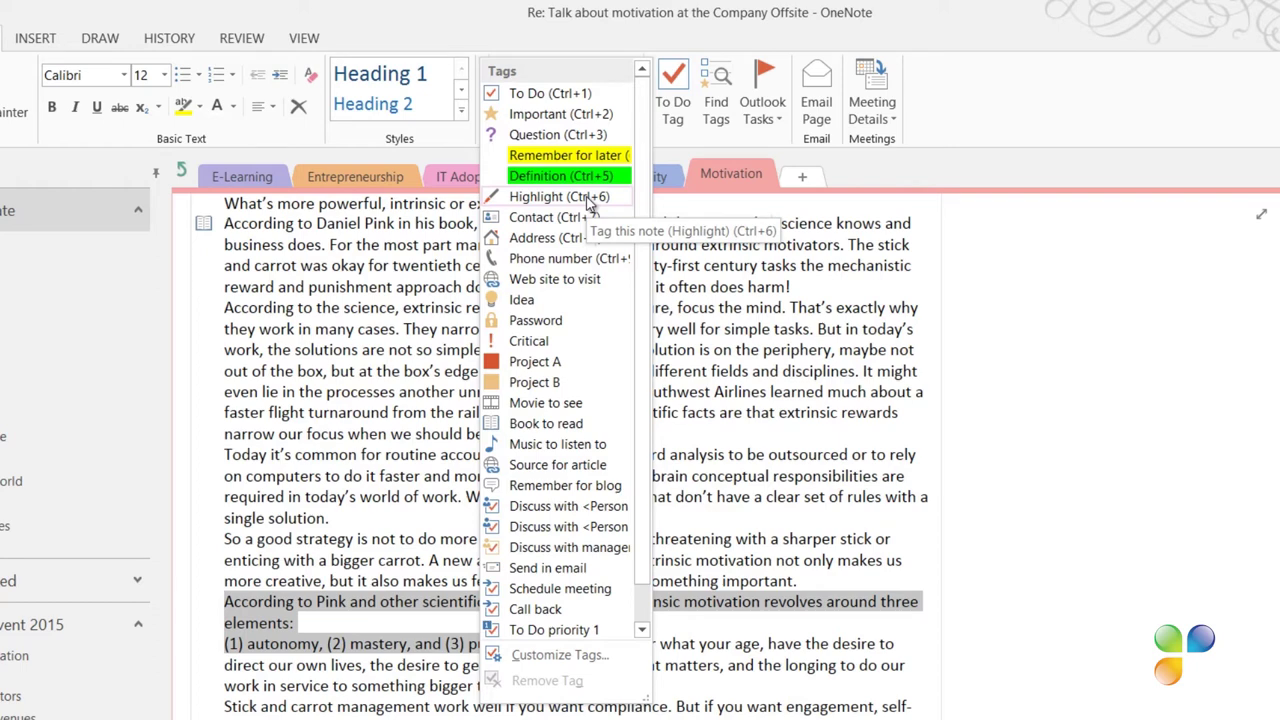
Make the Highlight tag yellow and apply it to the autonomy, mastery and purpose passage
right_click(590, 203)
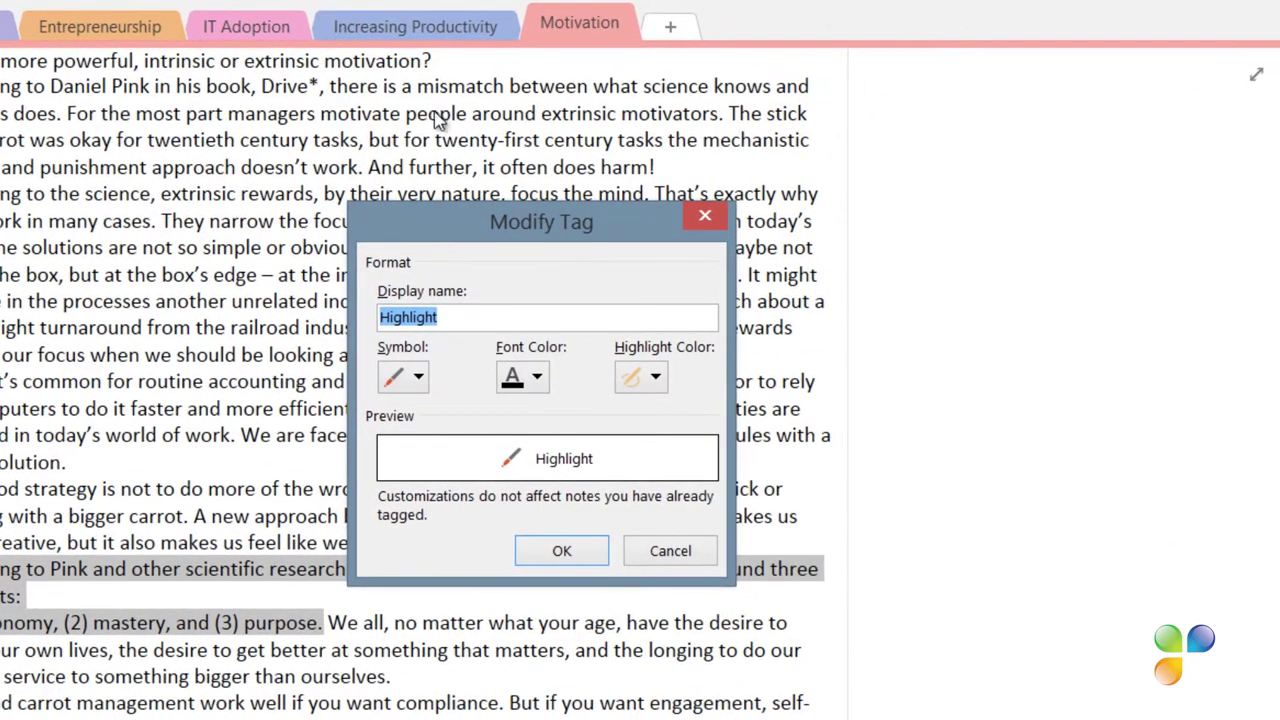
left_click(419, 377)
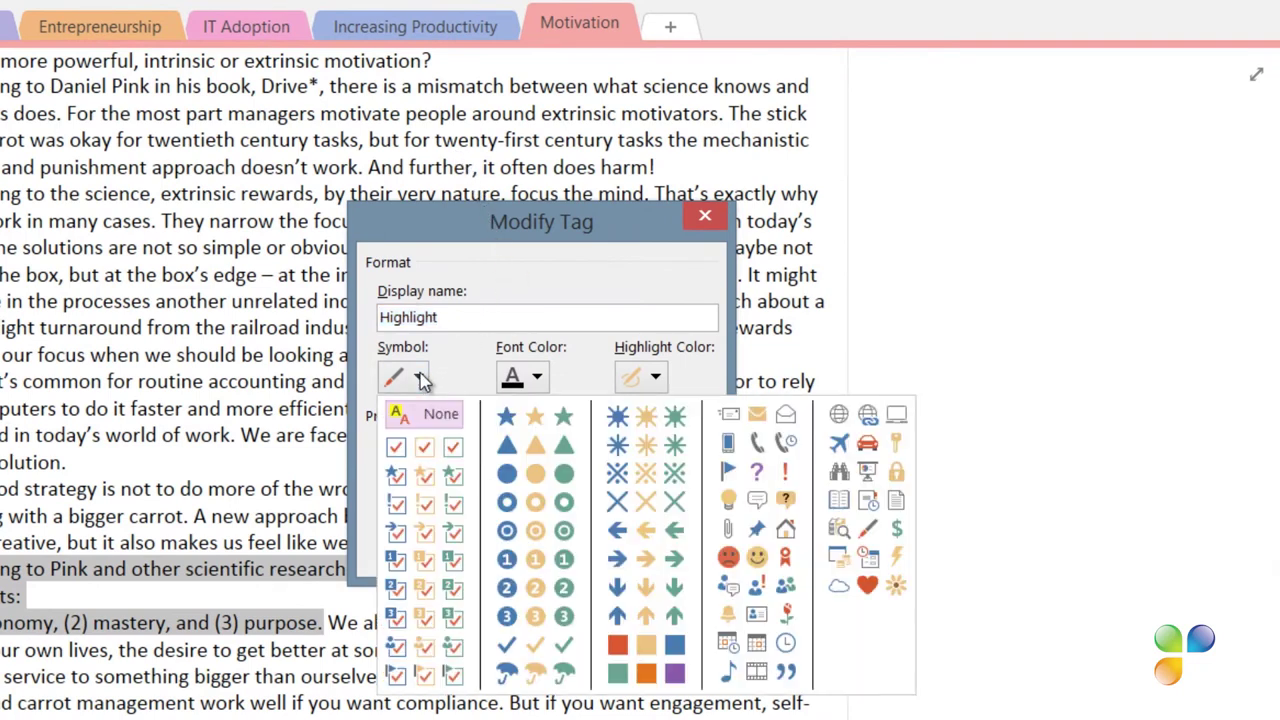
left_click(419, 377)
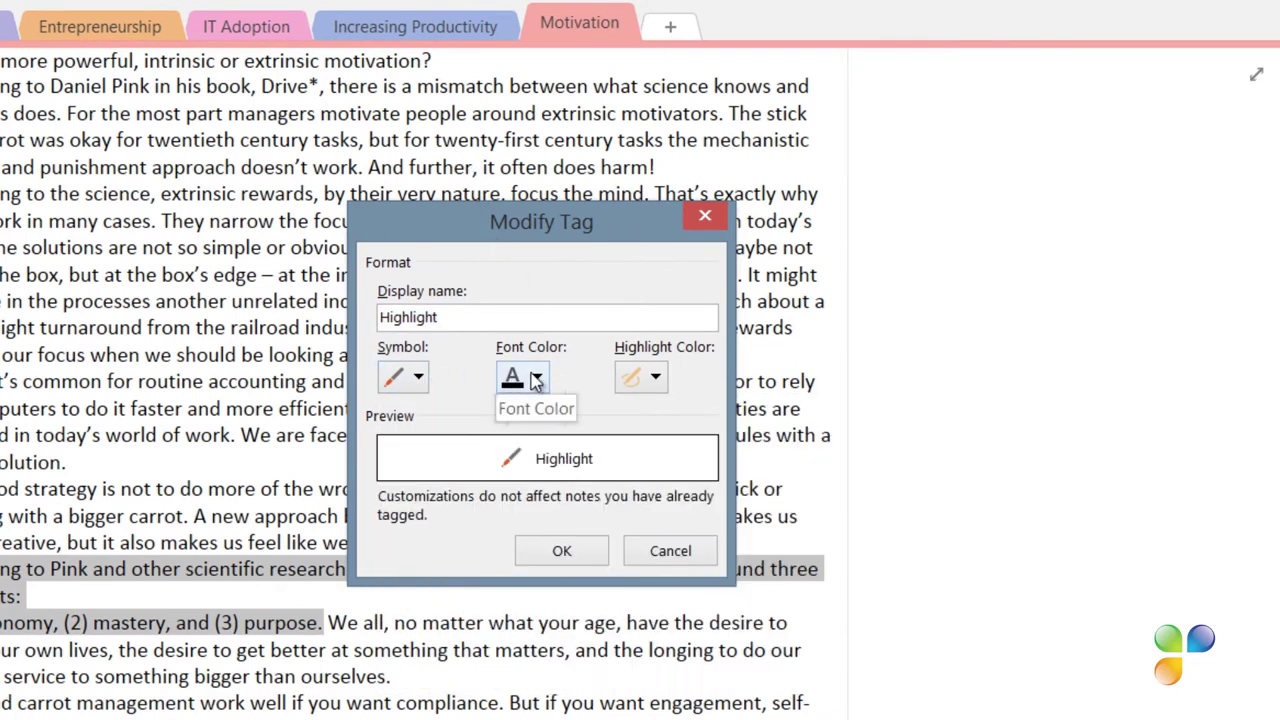
left_click(656, 380)
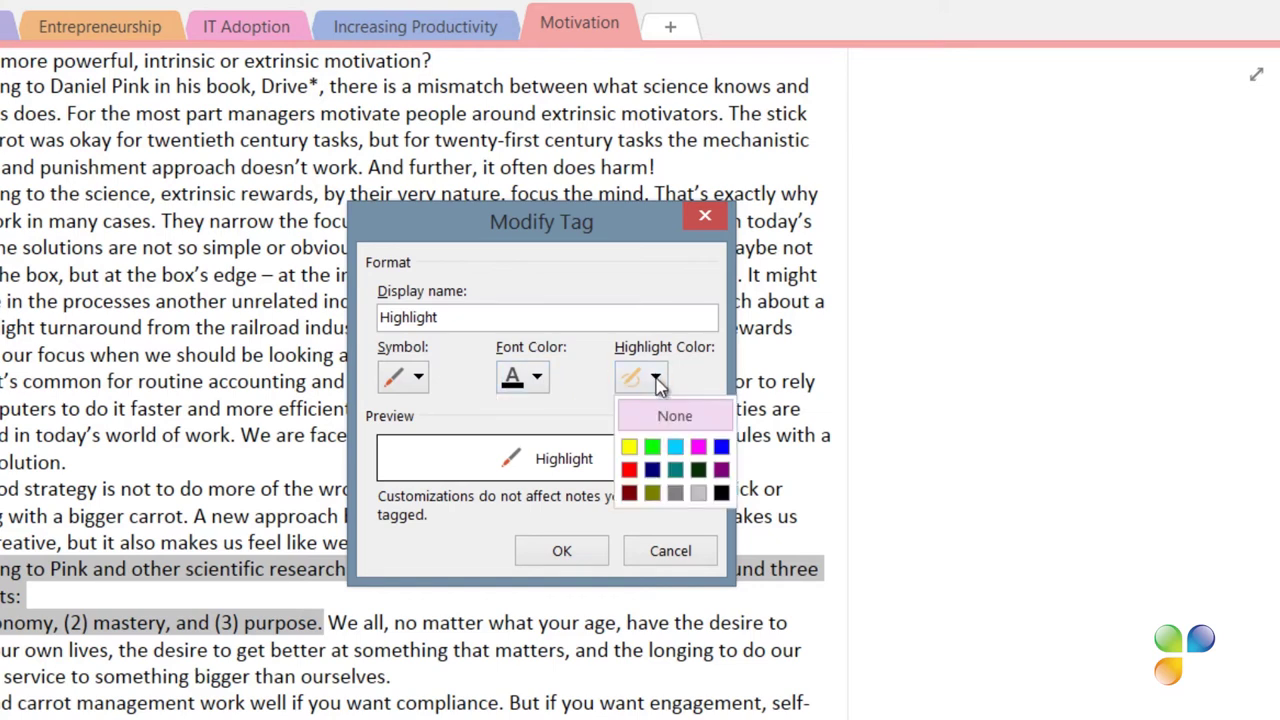
left_click(634, 447)
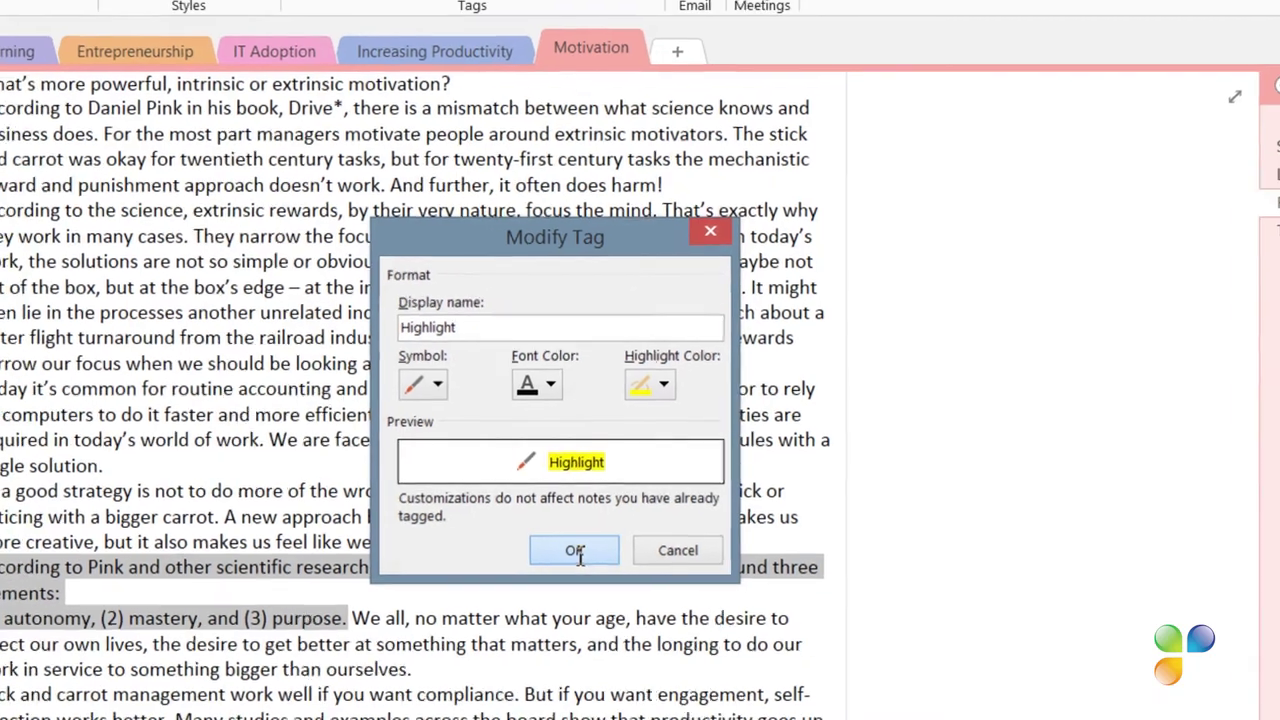
left_click(574, 551)
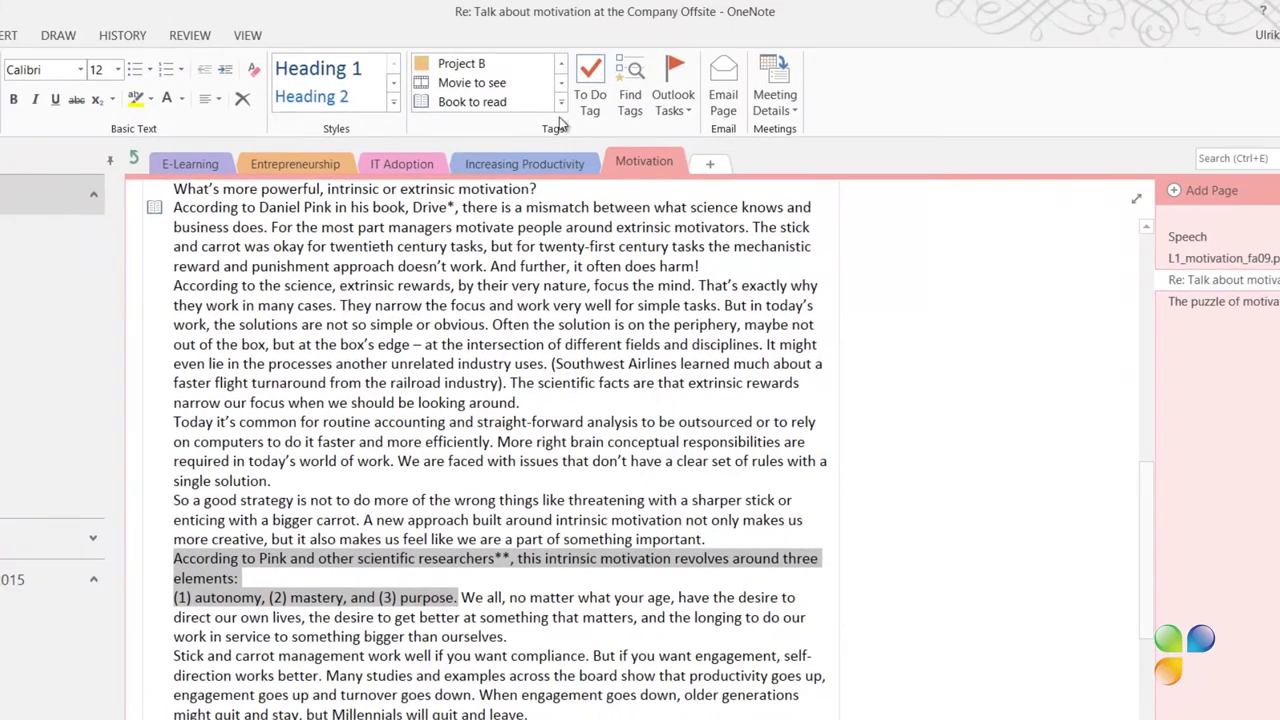
left_click(562, 107)
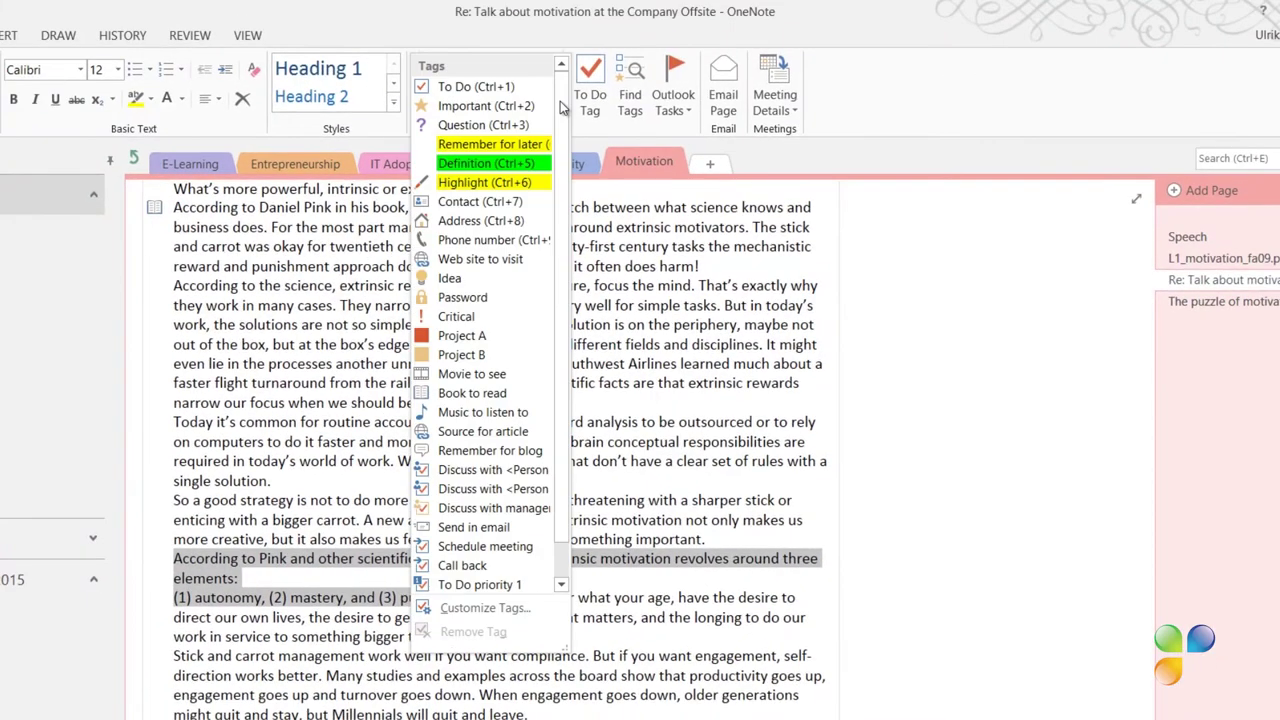
left_click(525, 183)
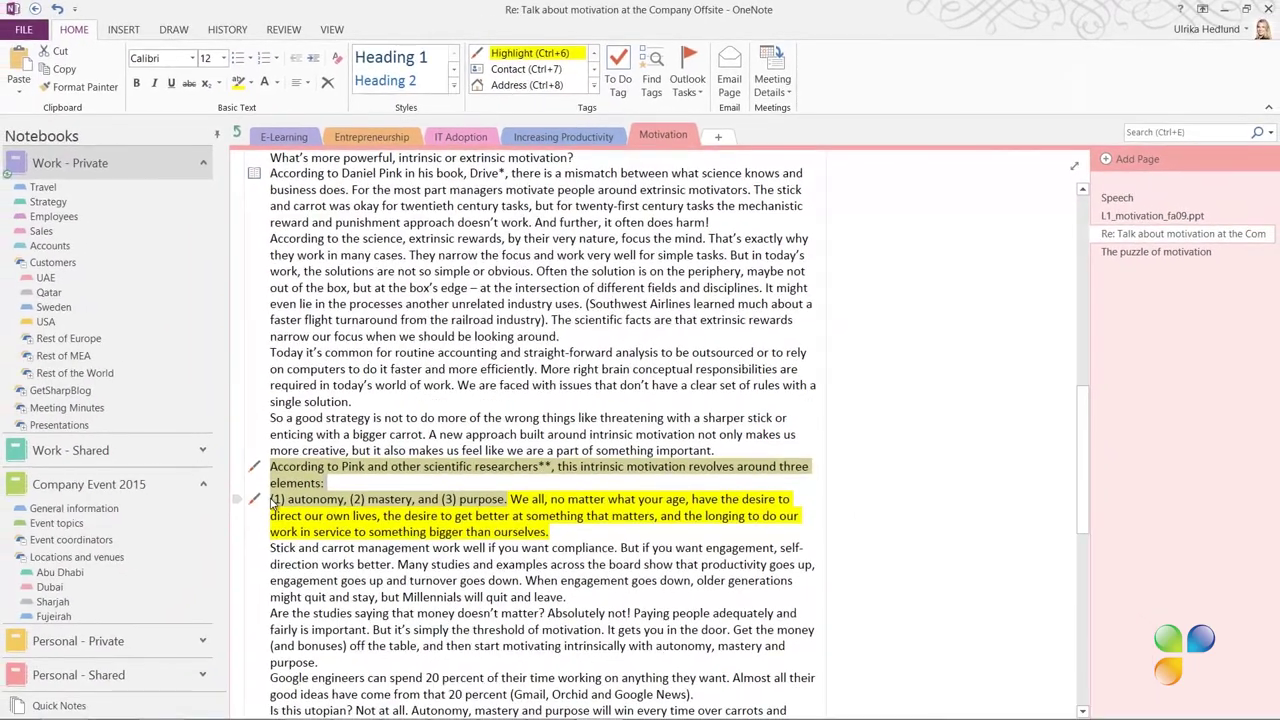
Remove the '(1) autonomy' paragraph's tag and join it onto the 'elements:' line
left_click(276, 505)
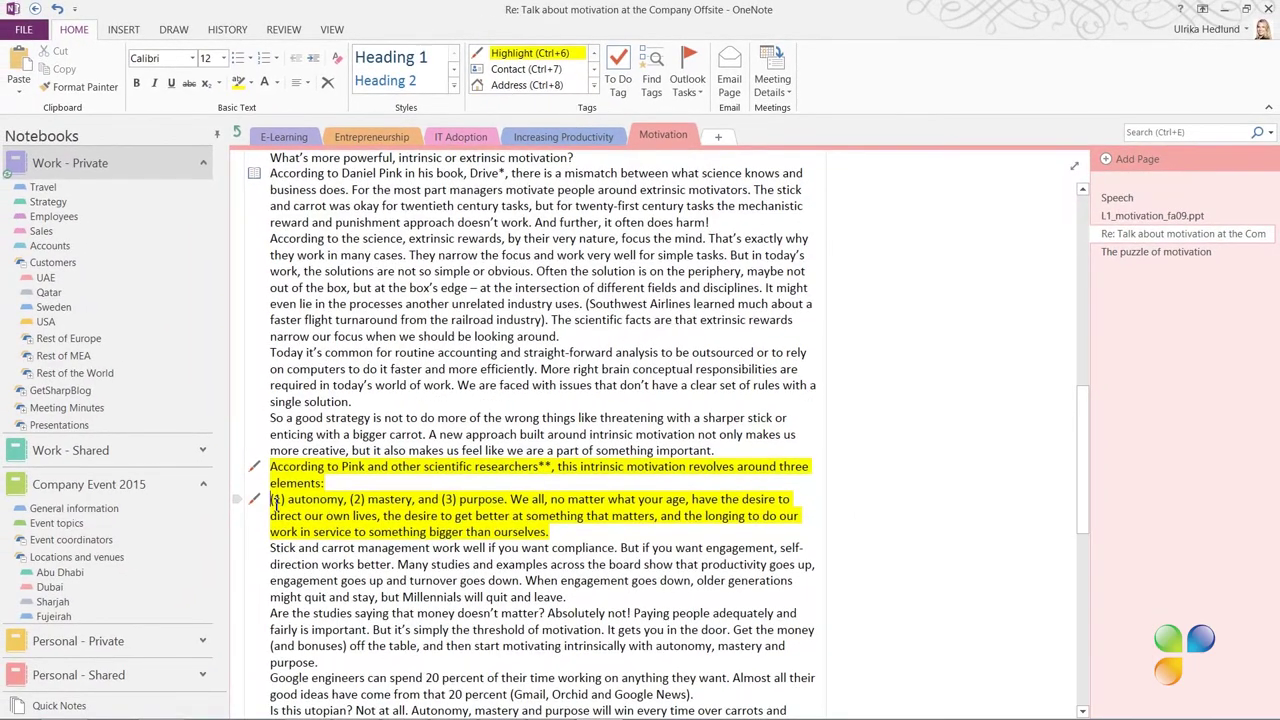
key("ctrl+6")
key("Delete")
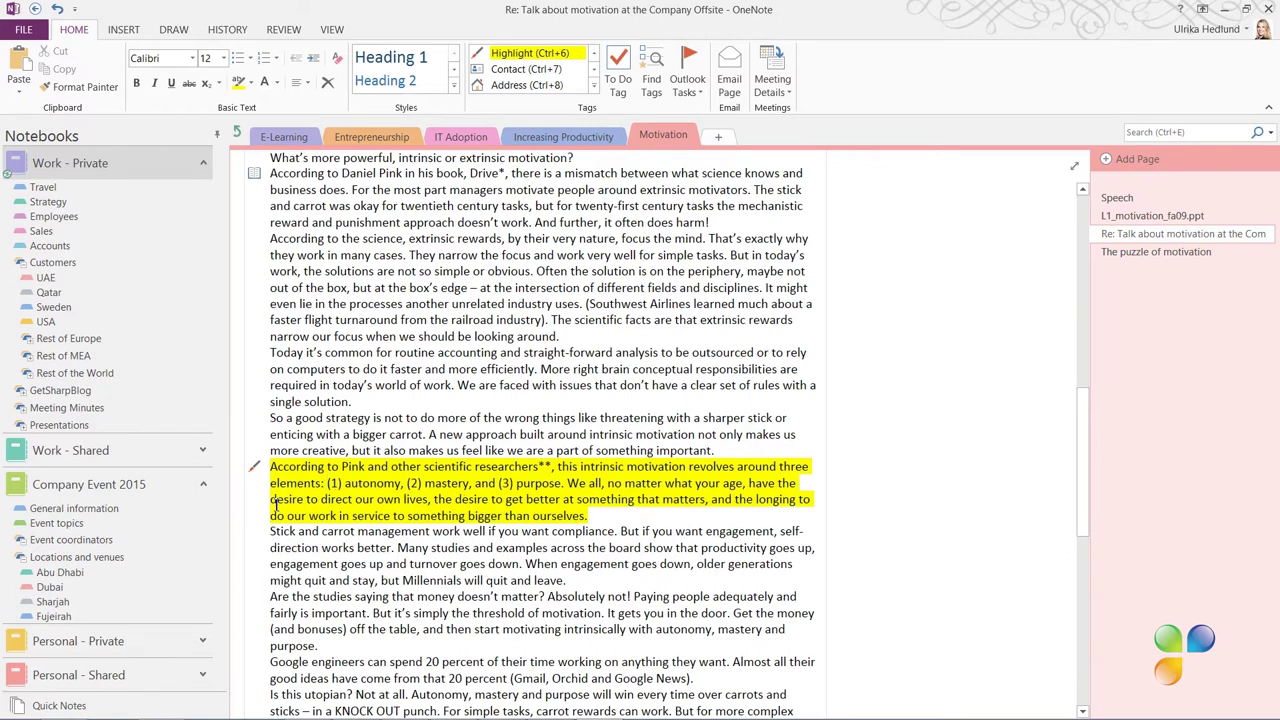
scroll(848, 526, "down", 5)
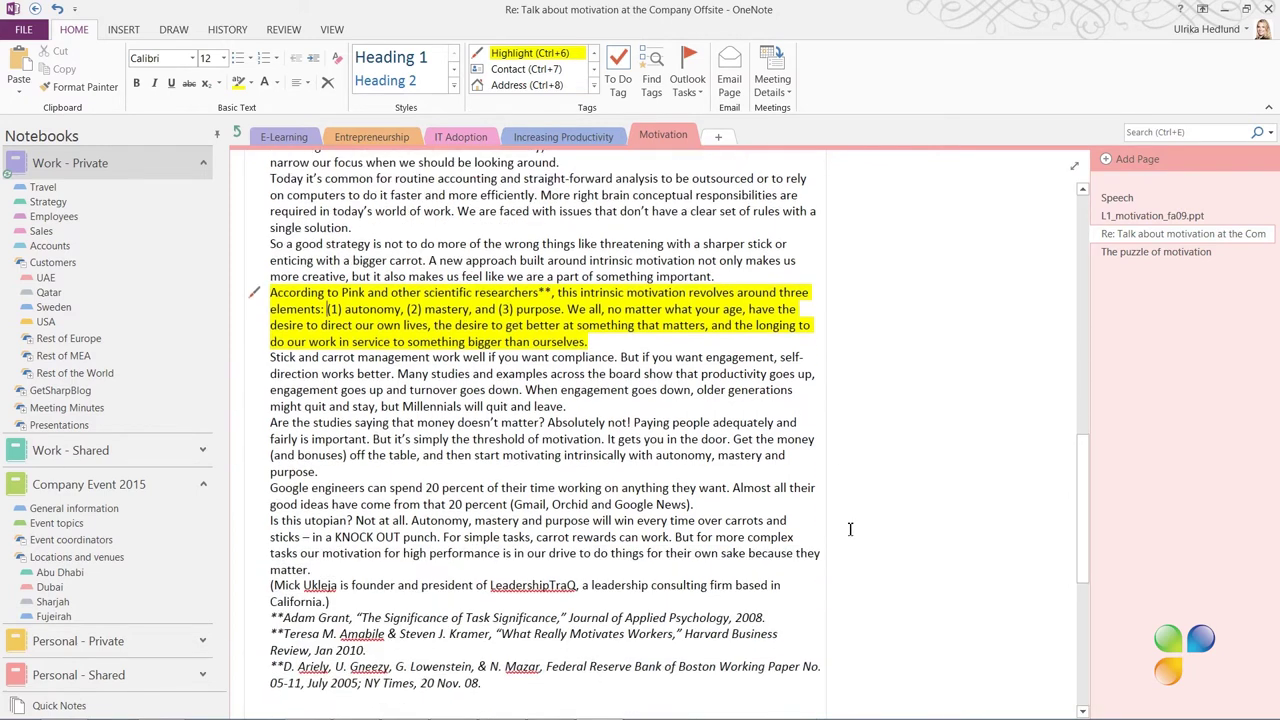
Open the L1_motivation_fa09.ppt page and scroll down to the Hertzberg slide
left_click(1148, 216)
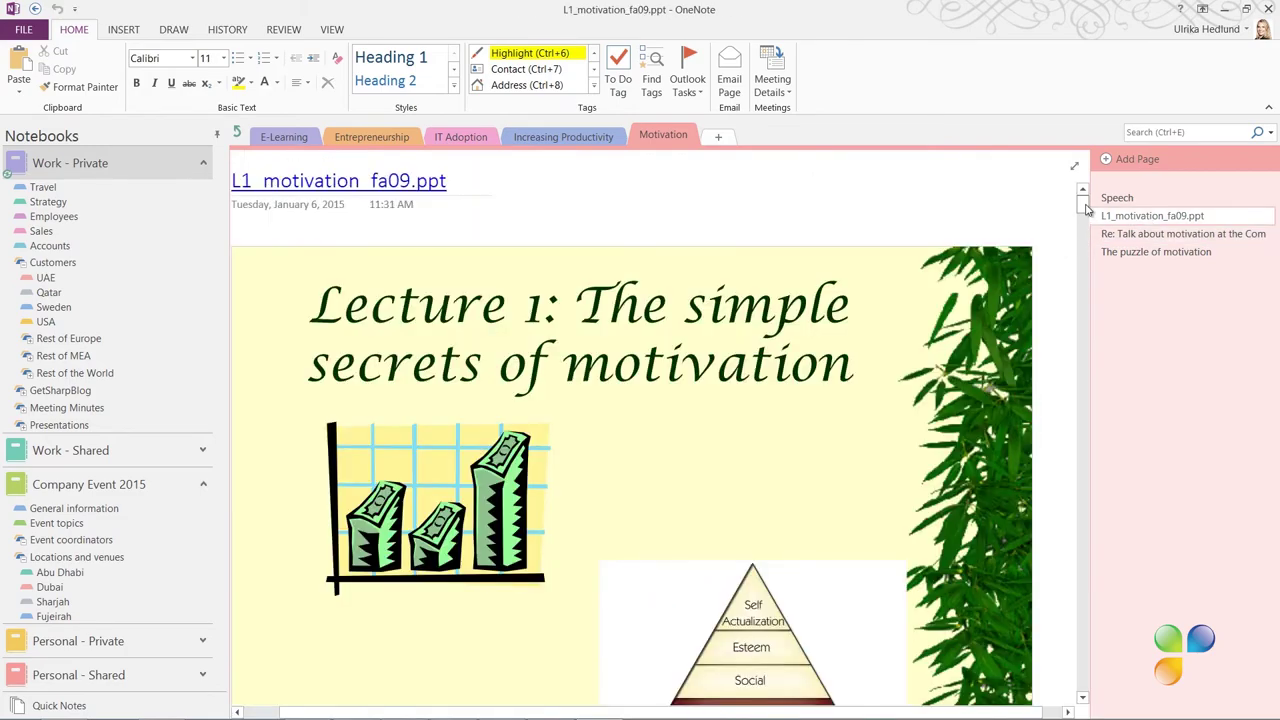
left_click_drag(1087, 207, 1085, 618)
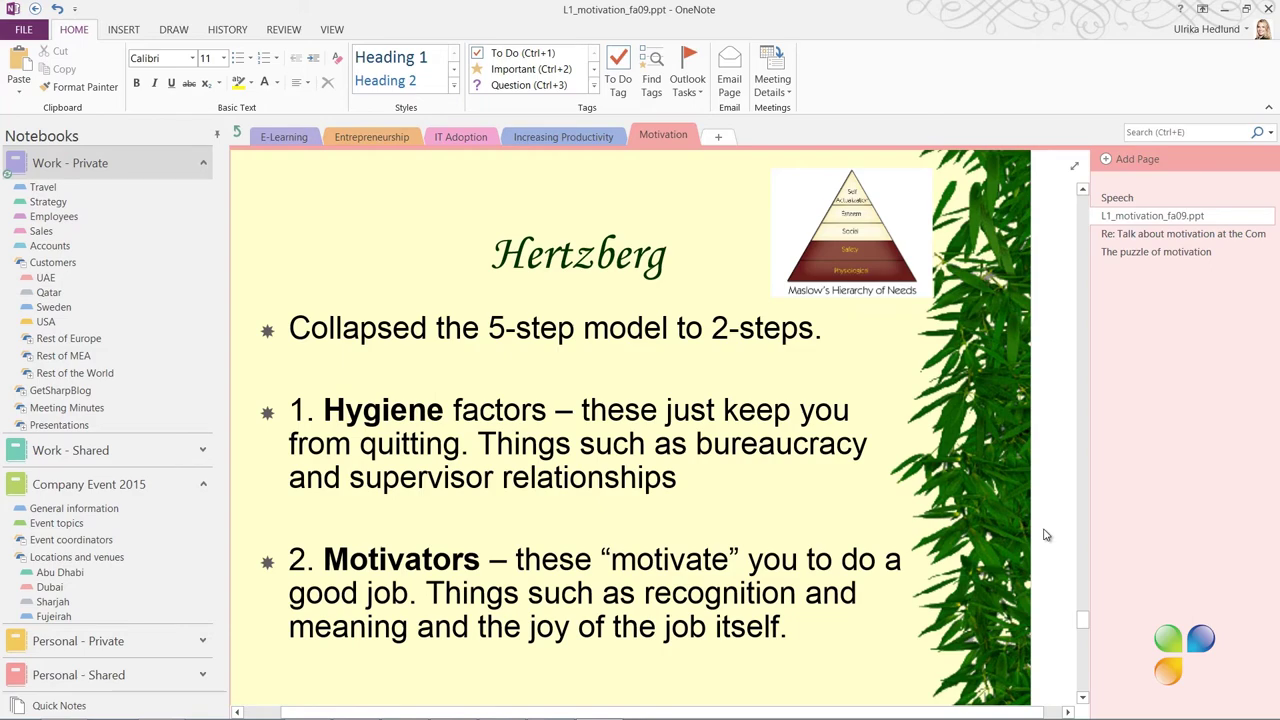
Add a custom tag named 'Research' with the magnifier symbol through Customize Tags
left_click(594, 86)
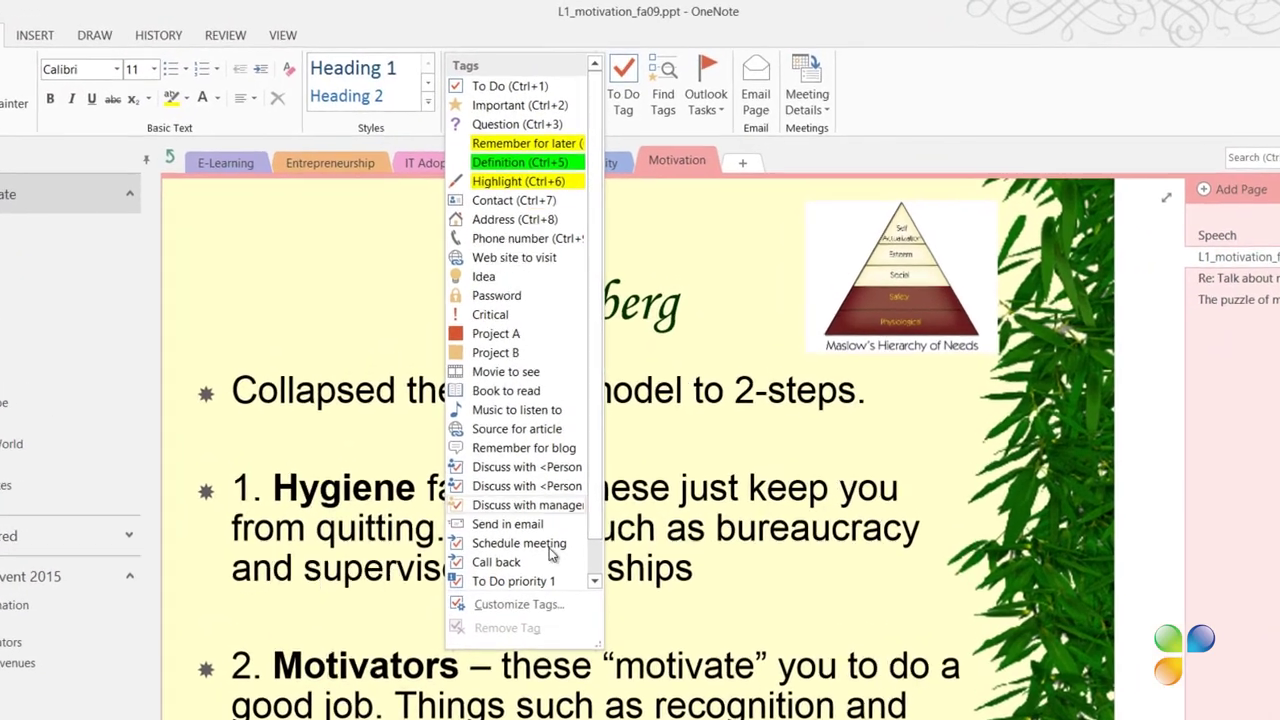
left_click(525, 523)
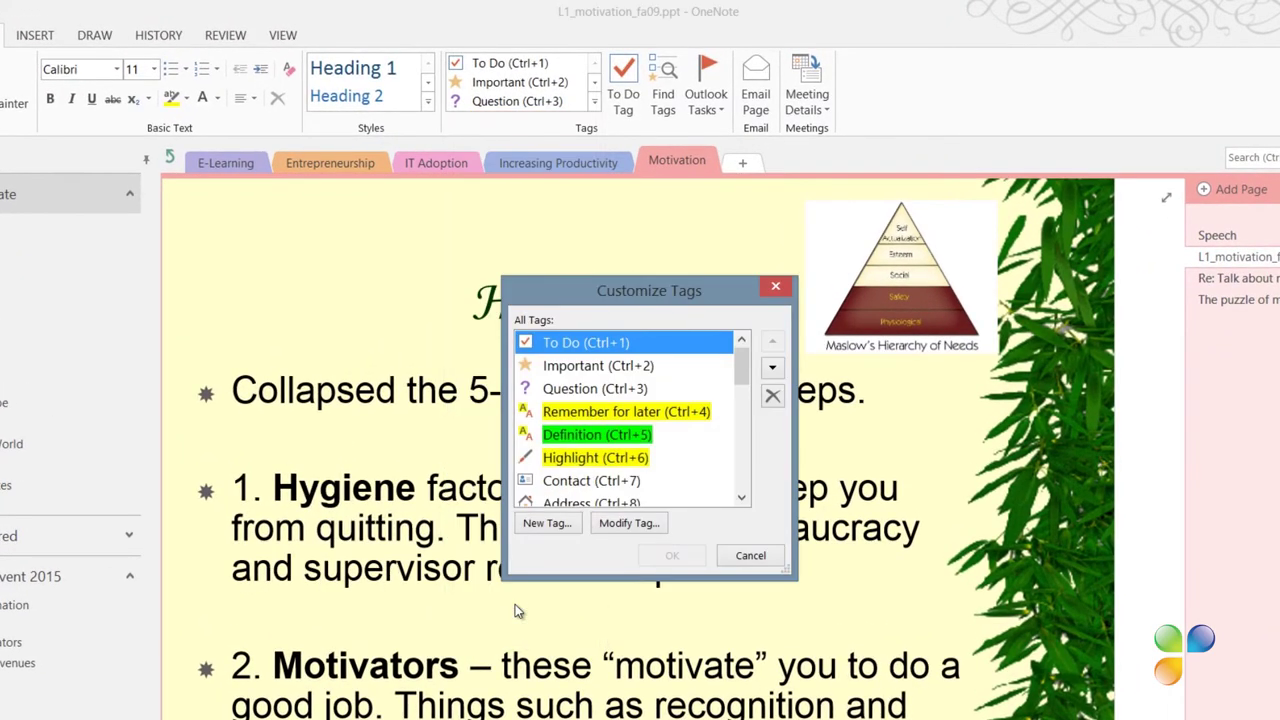
left_click(547, 523)
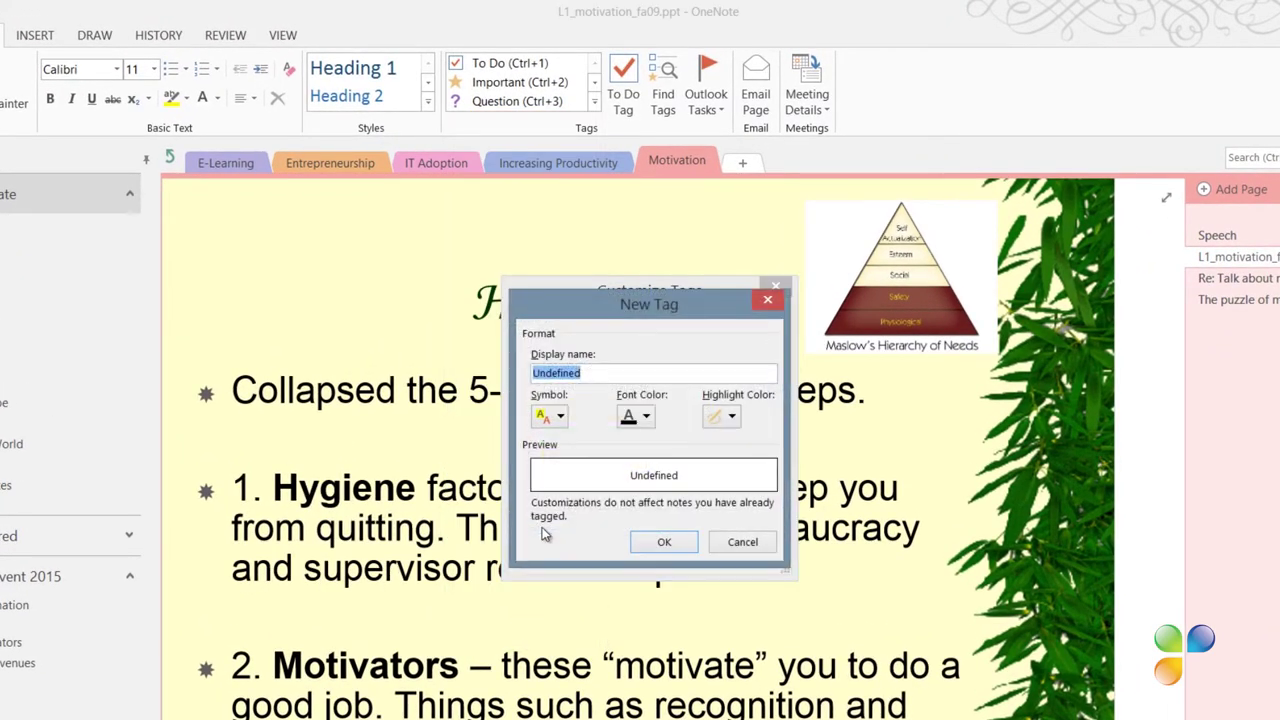
type("Research")
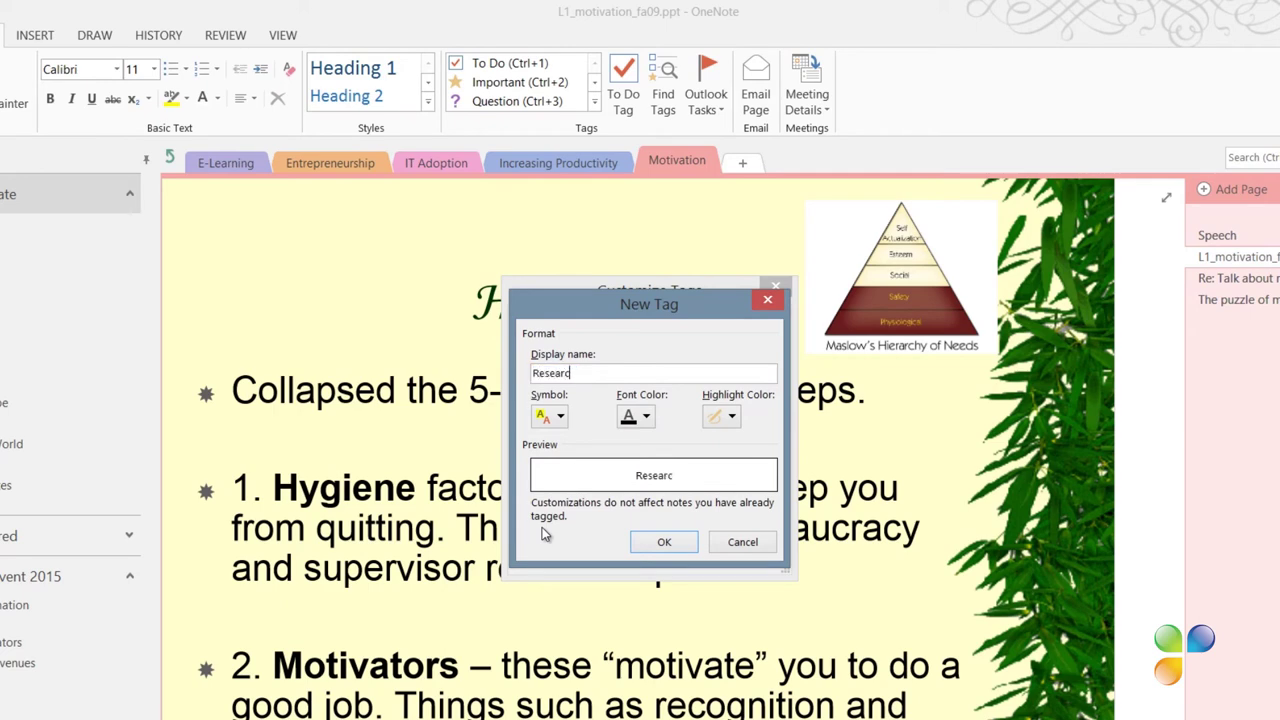
left_click(556, 418)
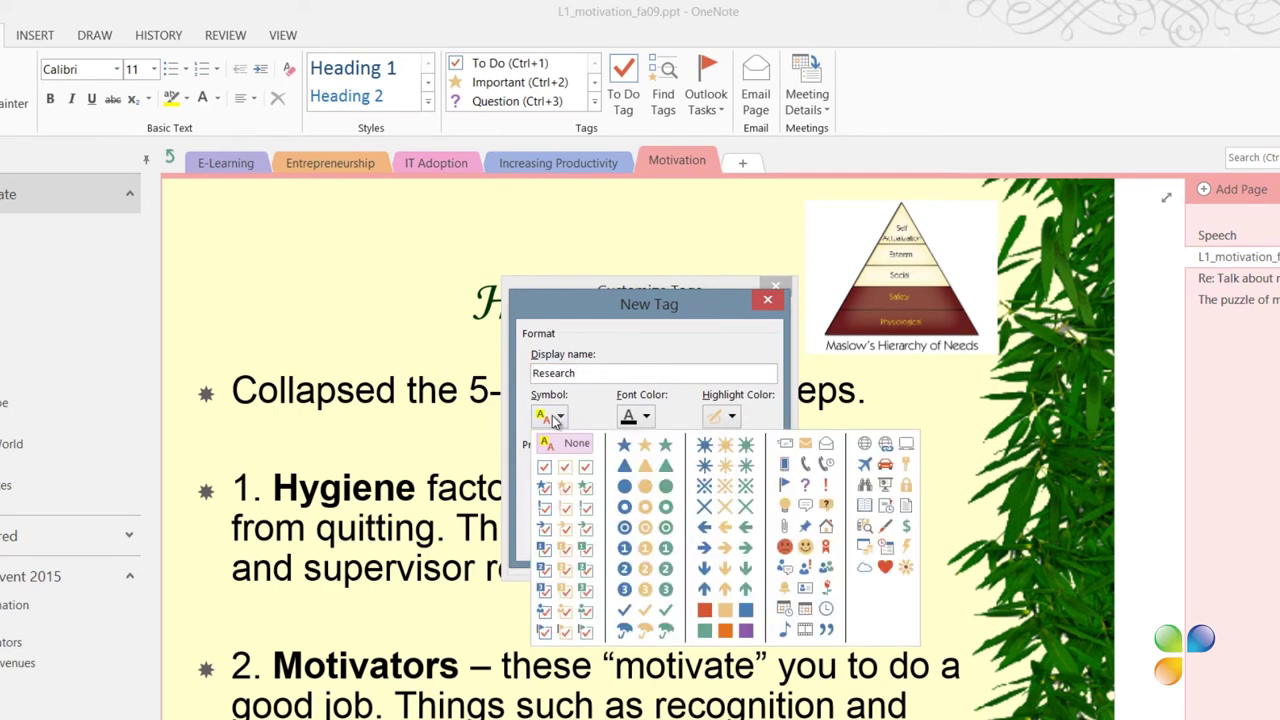
left_click(866, 526)
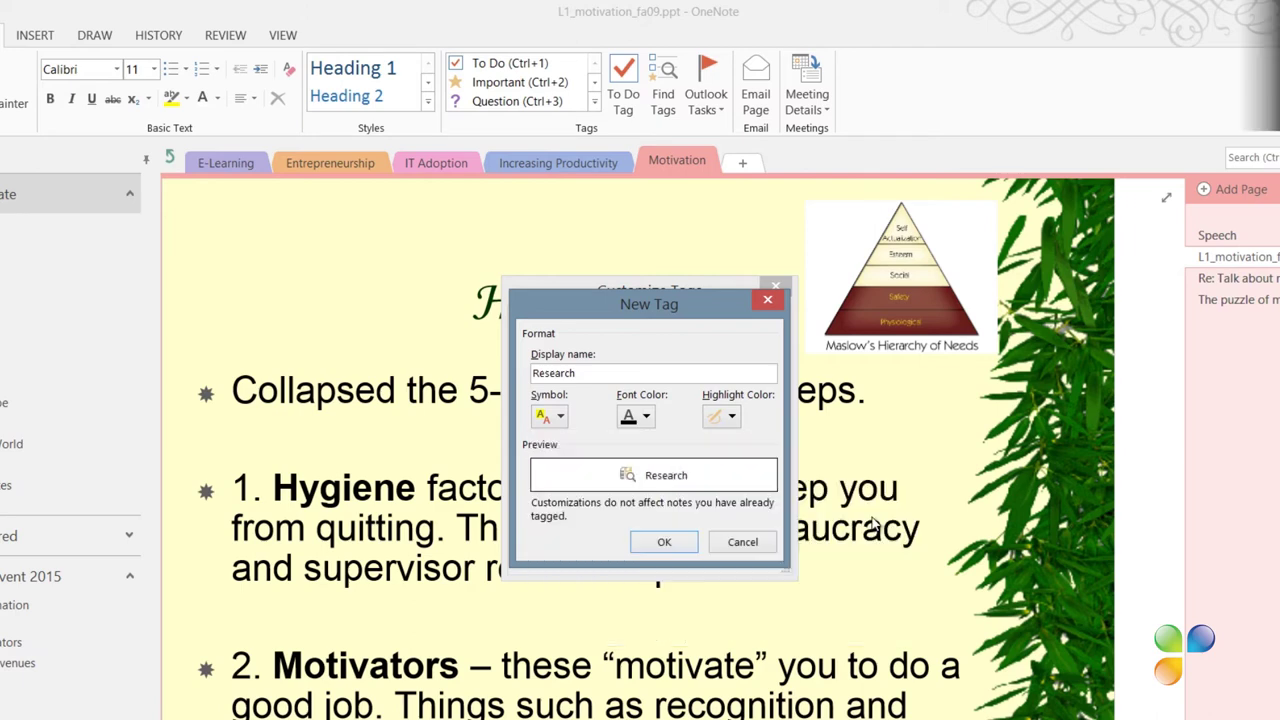
left_click(677, 541)
Confirm the custom Research tag and list the section's tagged notes in the Tags Summary pane
left_click(675, 557)
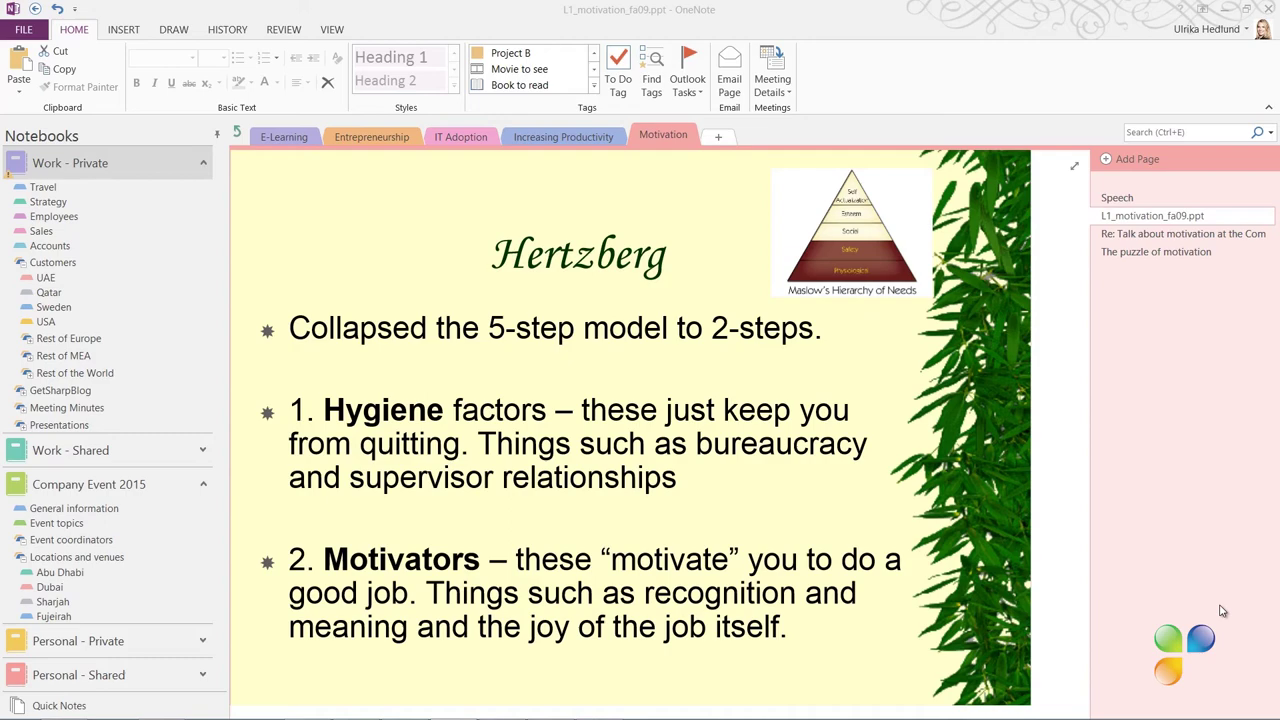
left_click(650, 75)
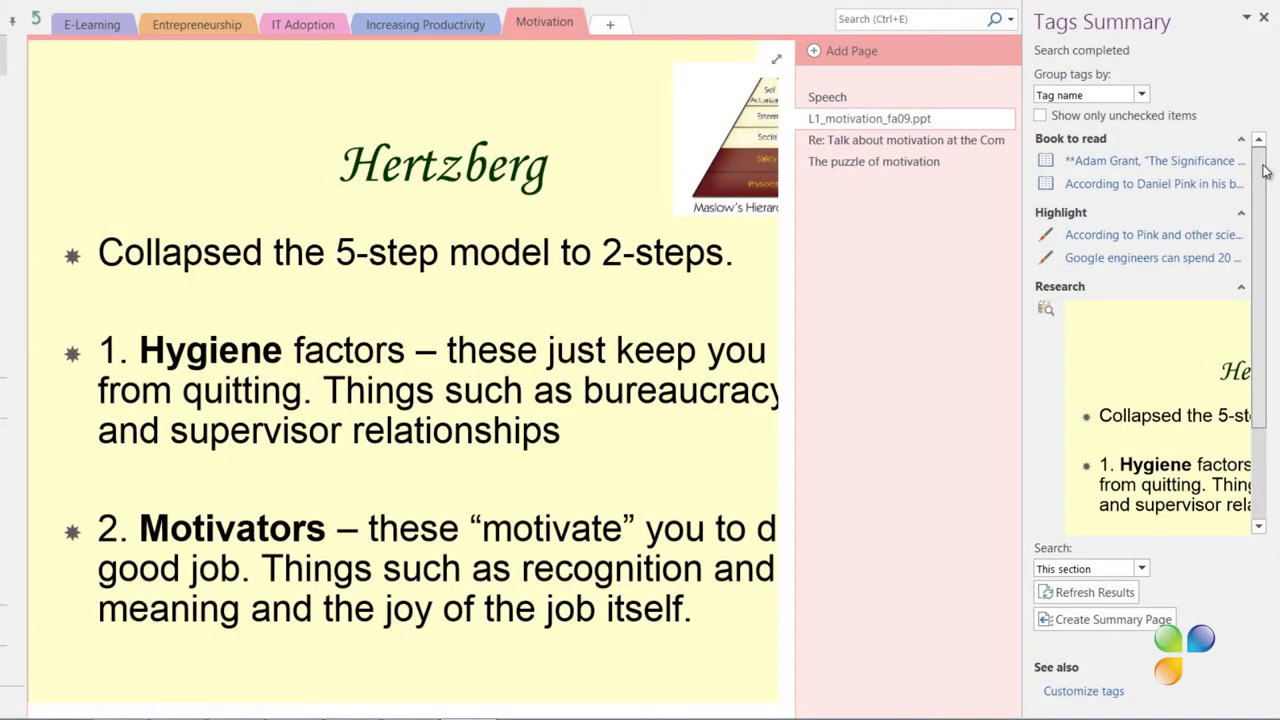
left_click_drag(1265, 175, 1273, 268)
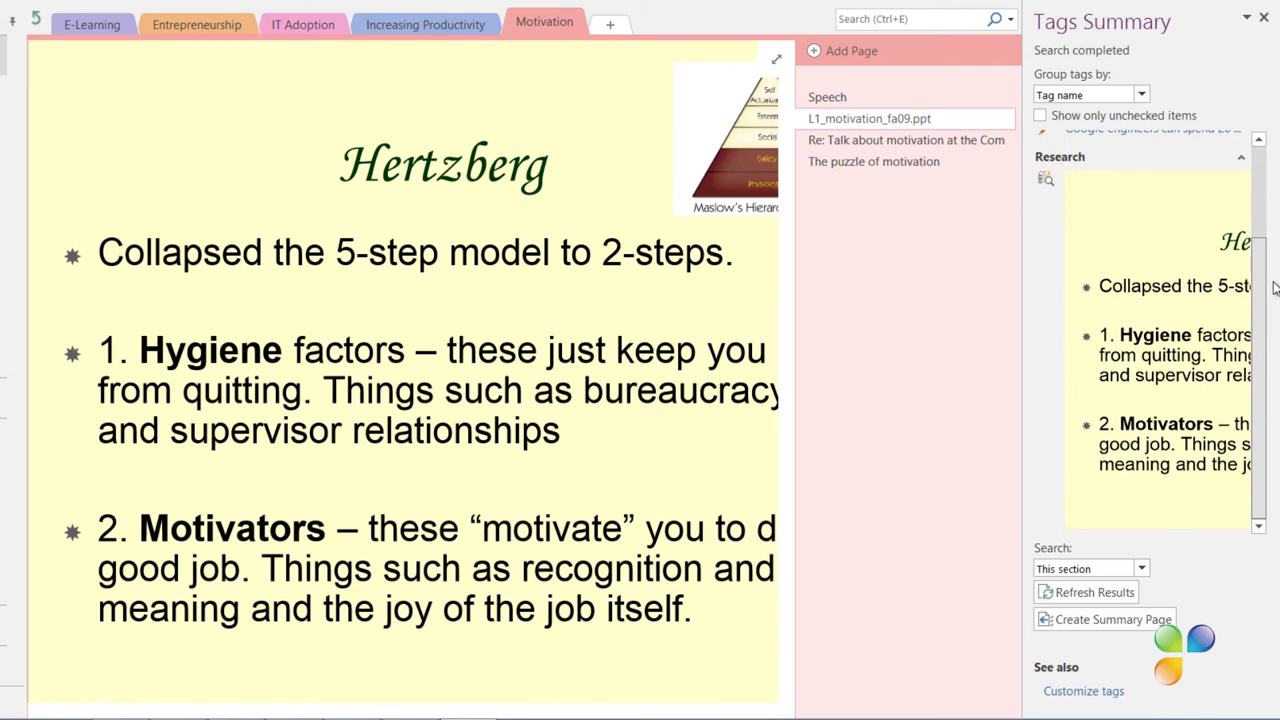
left_click_drag(1275, 290, 1276, 292)
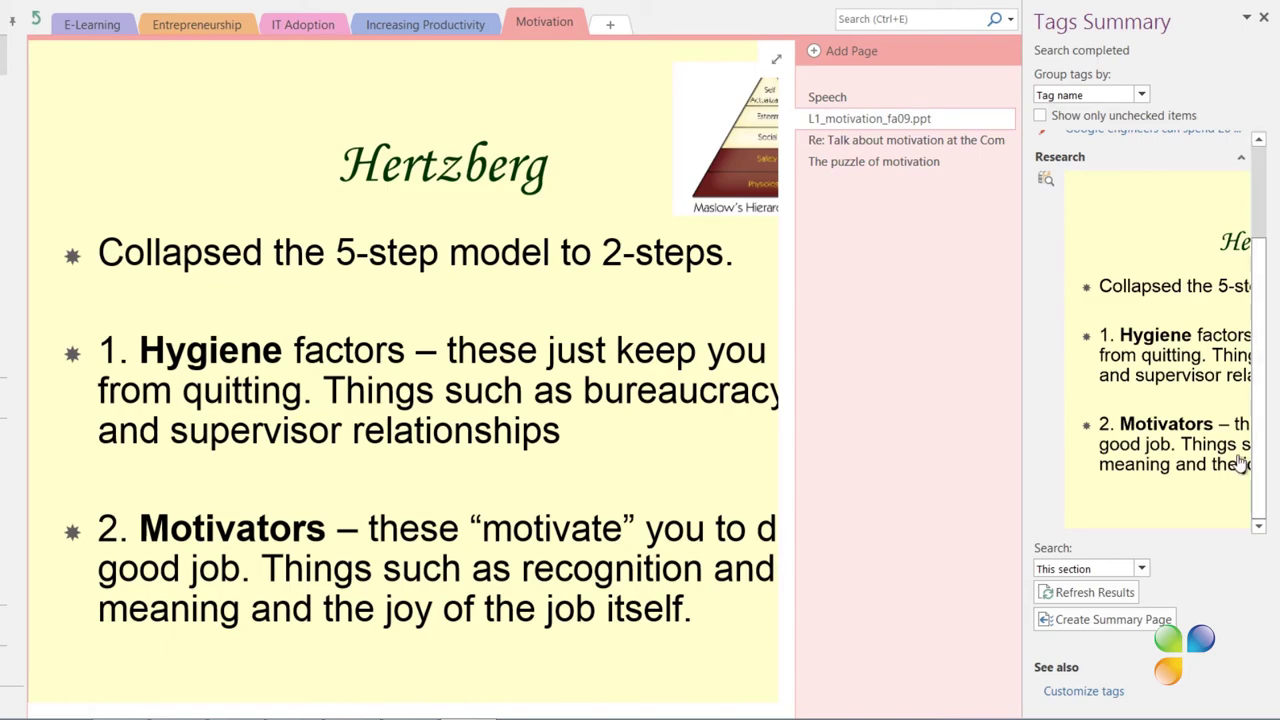
Create the tag summary page titled 'Further research' and close the Tags Summary pane
left_click(1128, 620)
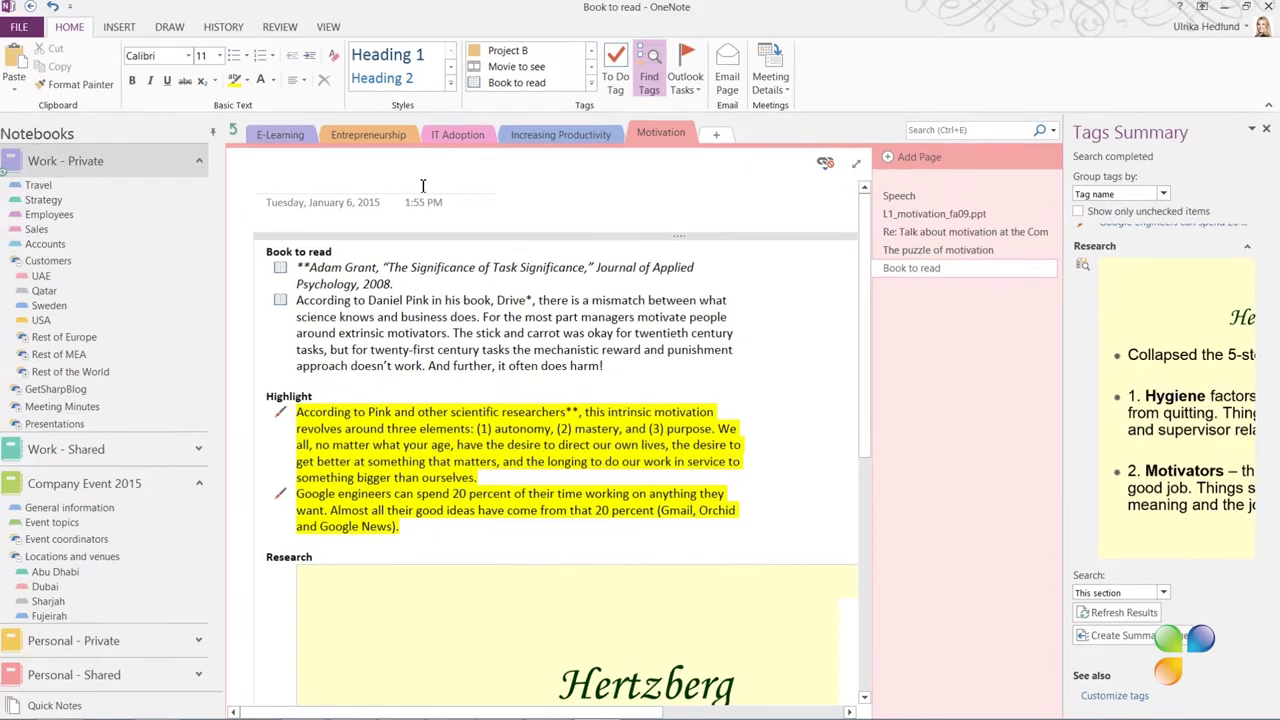
type("Further research")
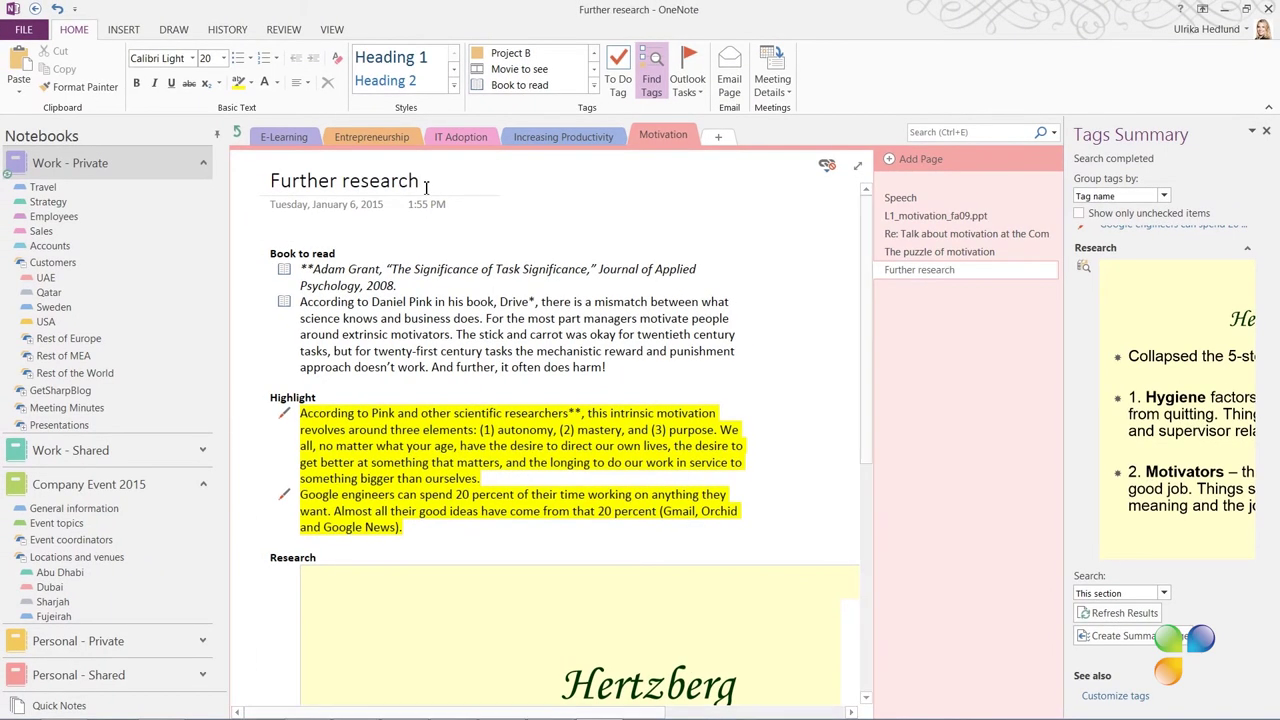
left_click(1266, 130)
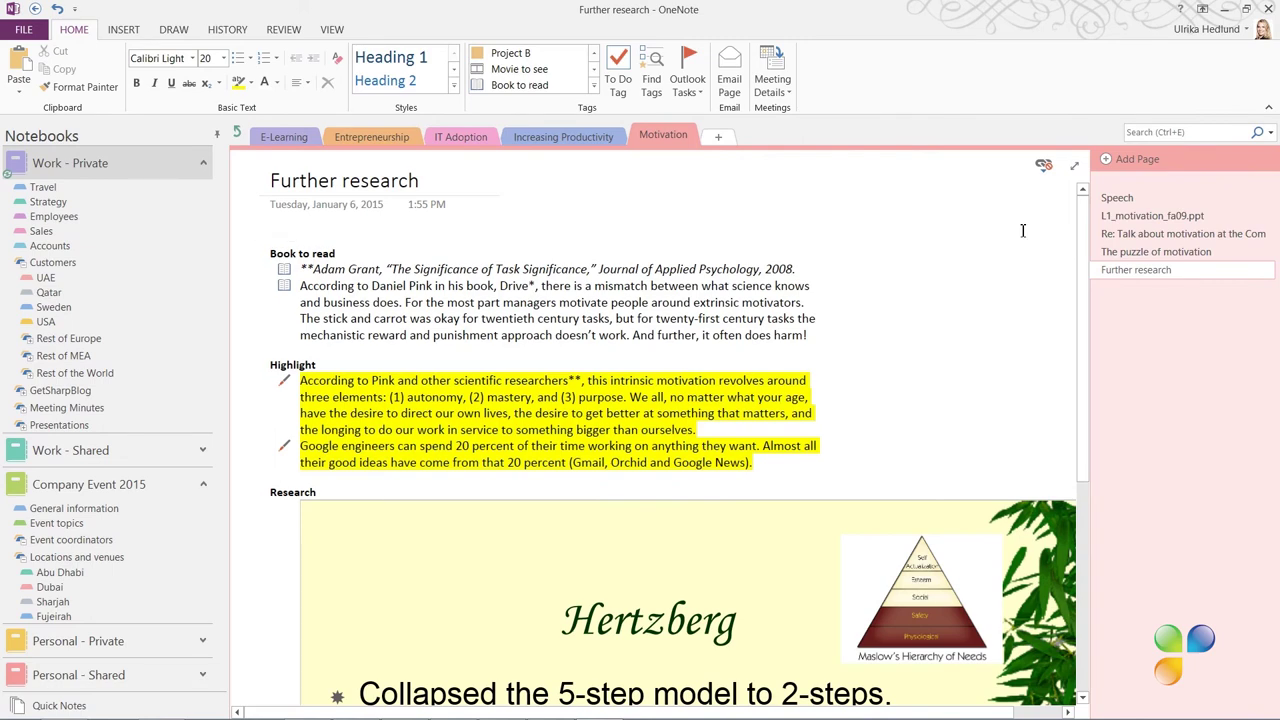
scroll(990, 290, "down", 5)
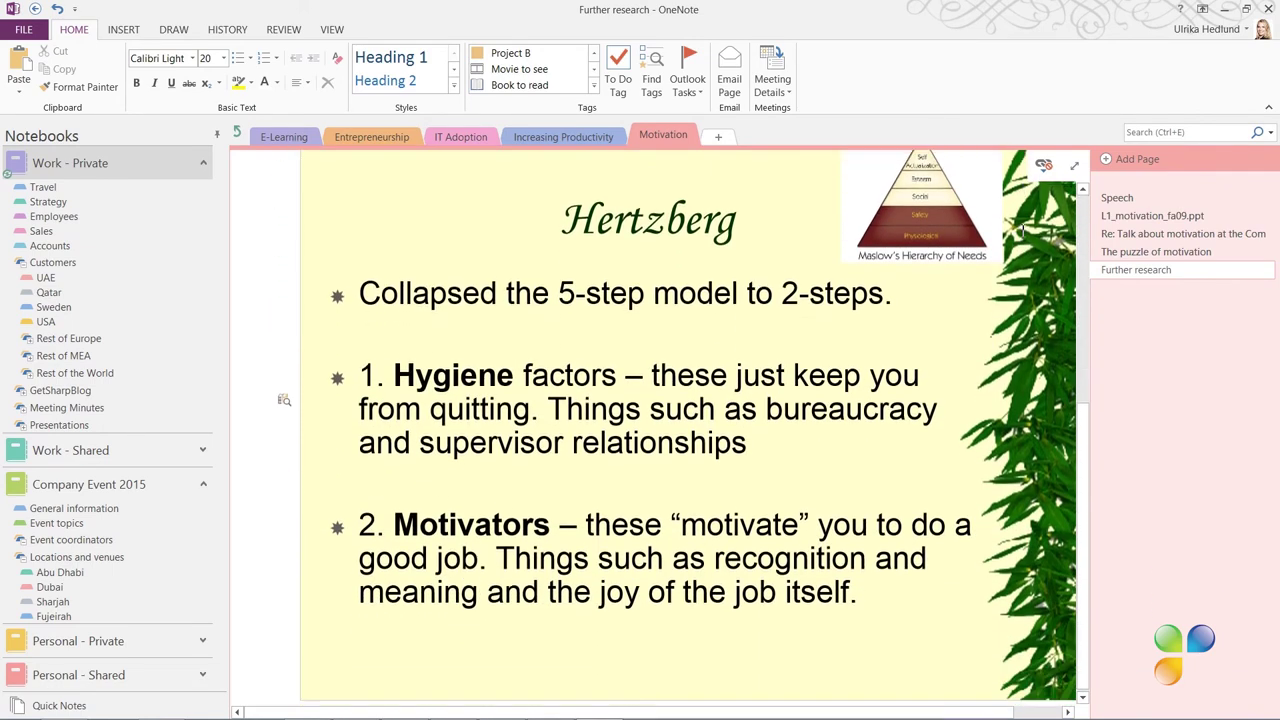
scroll(1035, 230, "up", 5)
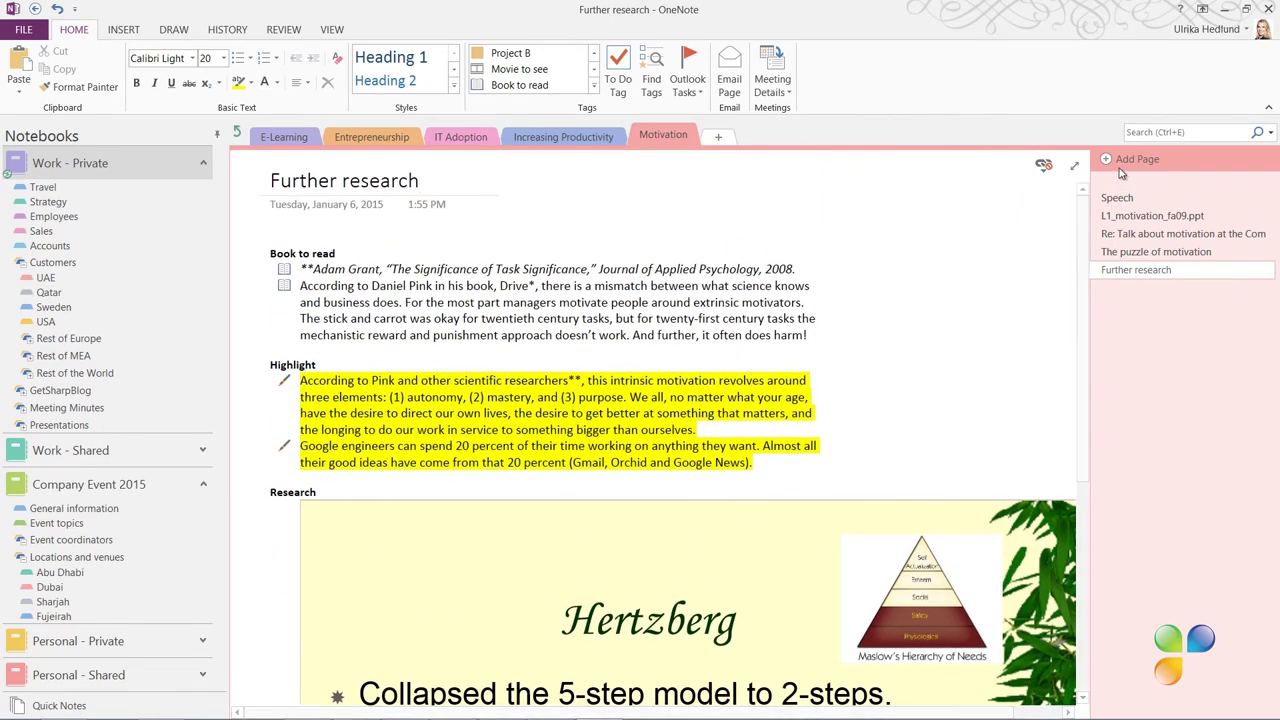
Add a page titled 'Hertzberg' and dock OneNote to the desktop beside the browser
left_click(1121, 162)
type("Hertzberg")
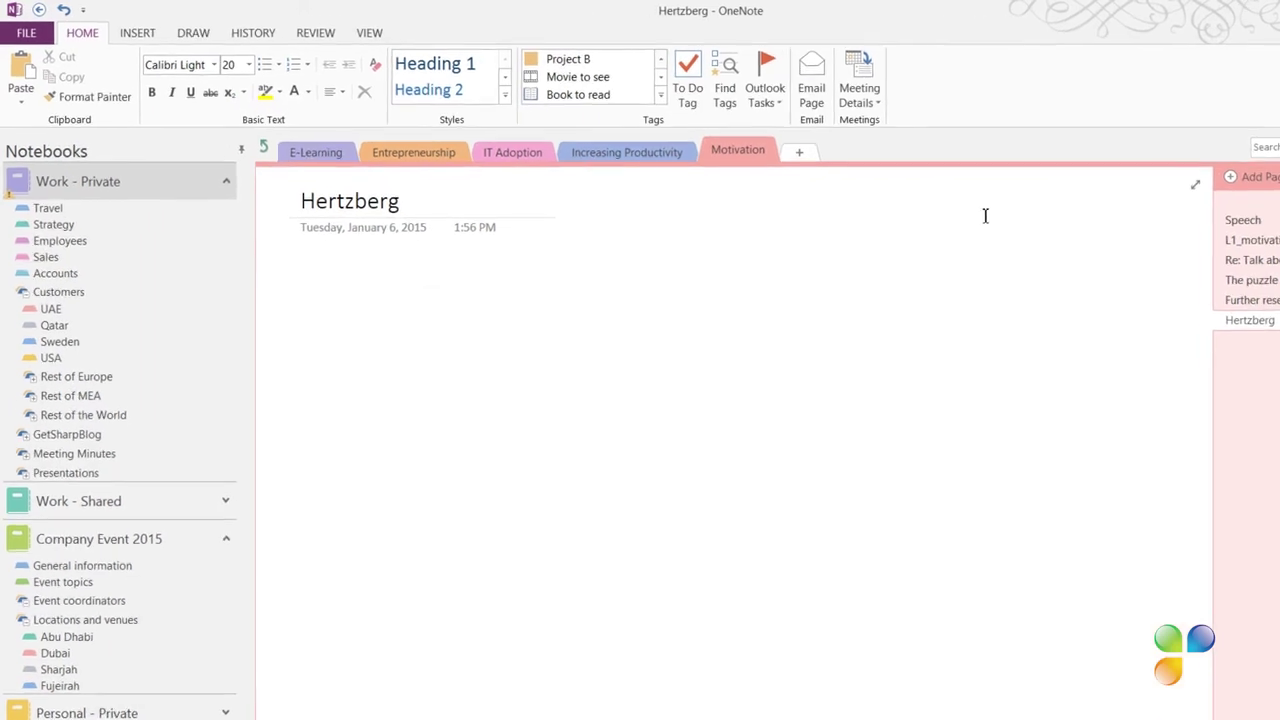
left_click(458, 40)
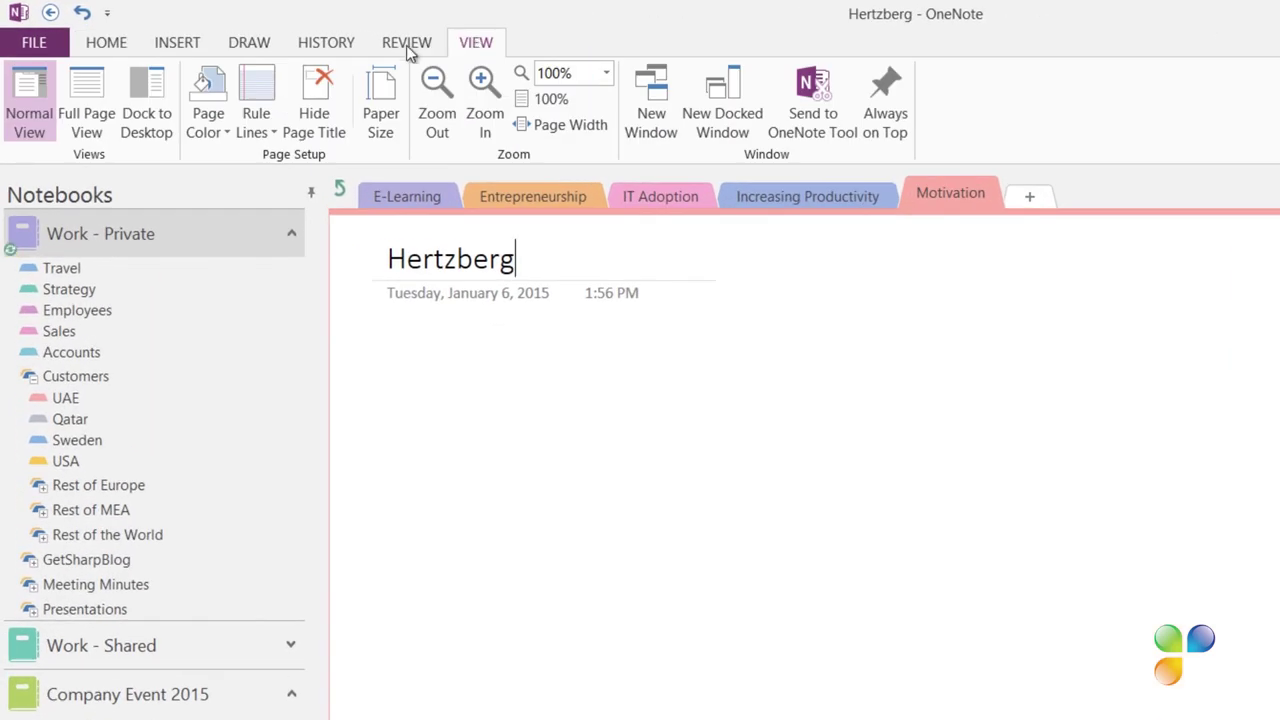
left_click(121, 98)
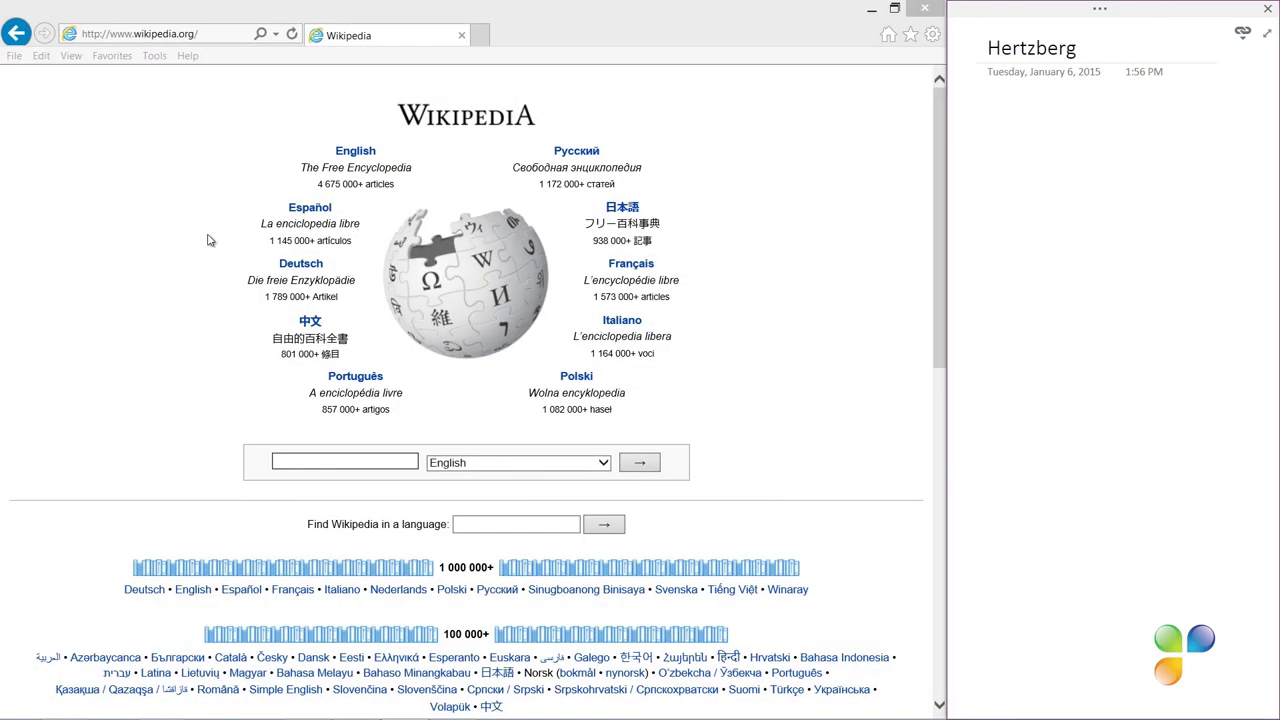
Note the job-satisfaction line, then paste Wikipedia's Two-factor theory opening paragraph beneath it
left_click(379, 462)
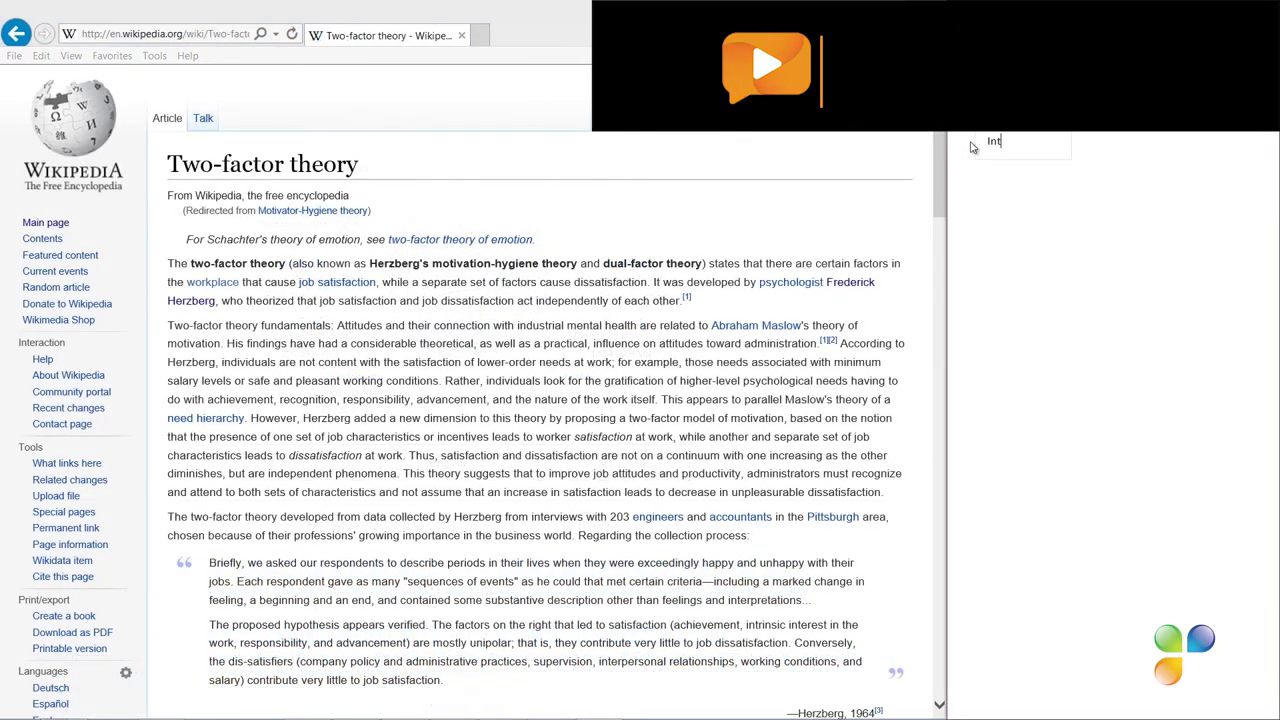
type("eresting theory about job satisfaction.")
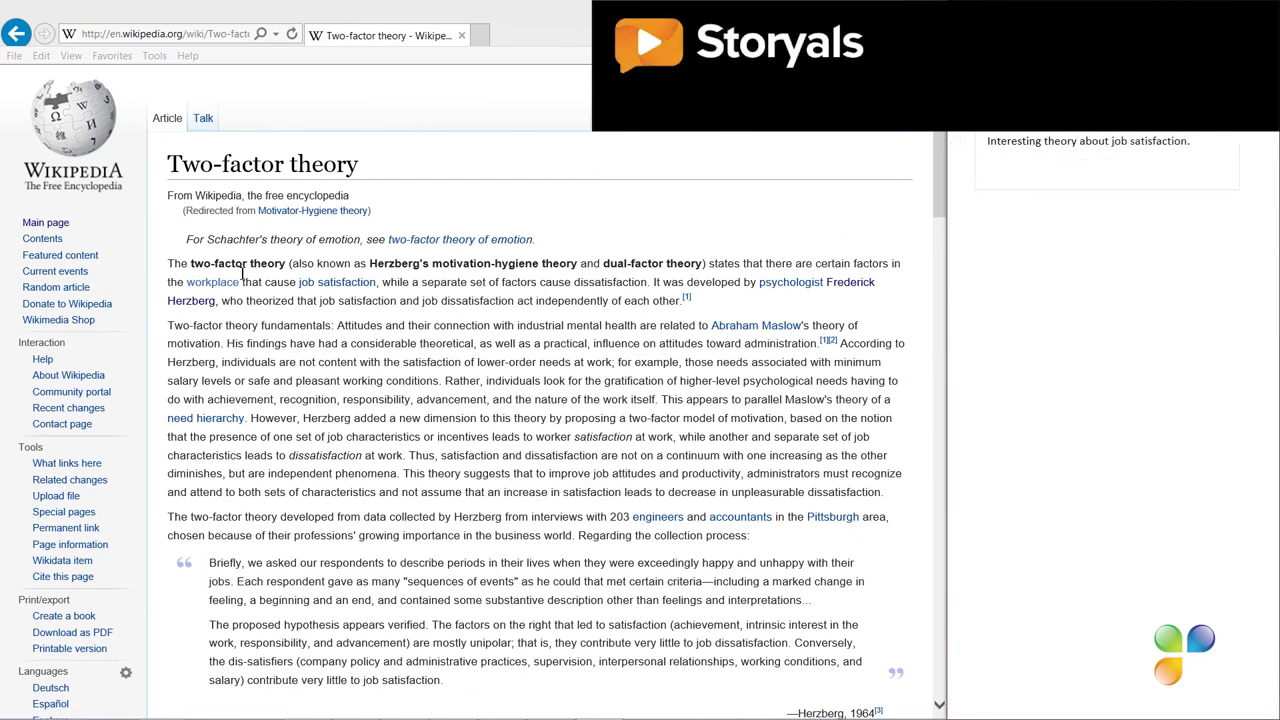
left_click_drag(168, 263, 690, 300)
right_click(674, 302)
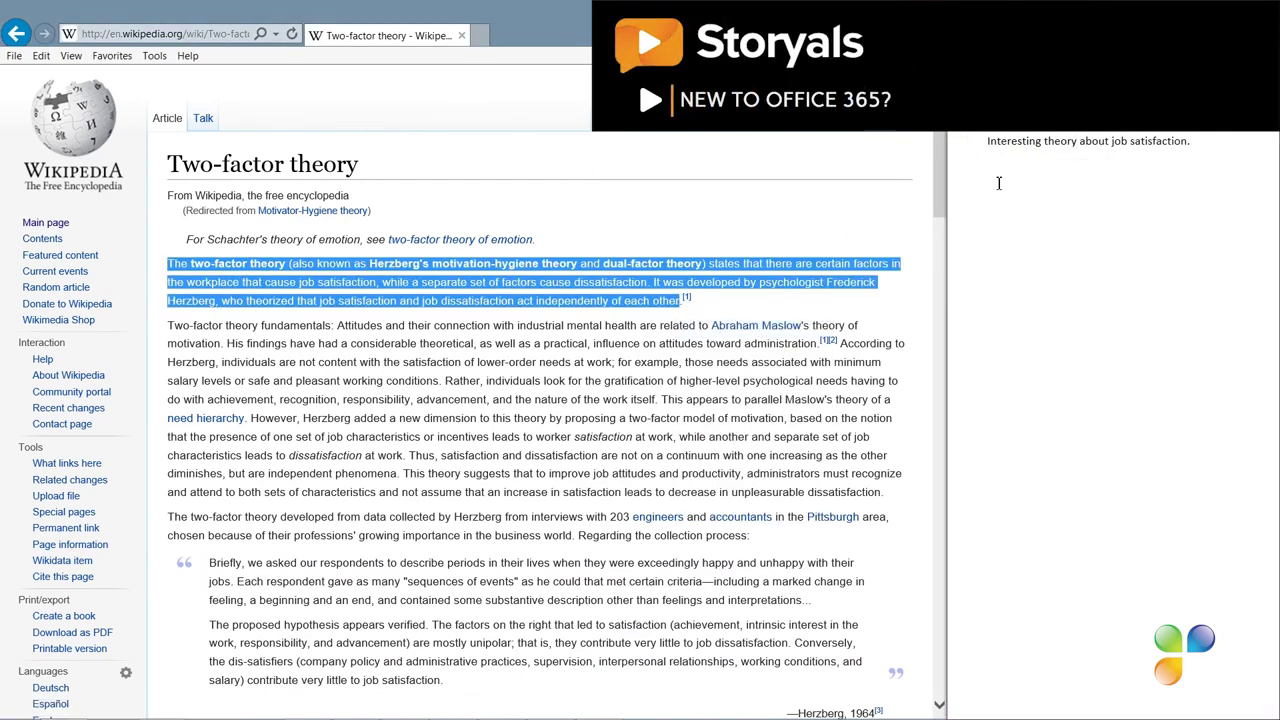
left_click(700, 313)
left_click(998, 183)
right_click(998, 183)
left_click(1005, 198)
Delete the trailing '.[1]' footnote marker and start a new line below the paragraph
key("BackSpace")
key("BackSpace")
key("BackSpace")
key("BackSpace")
key("Return")
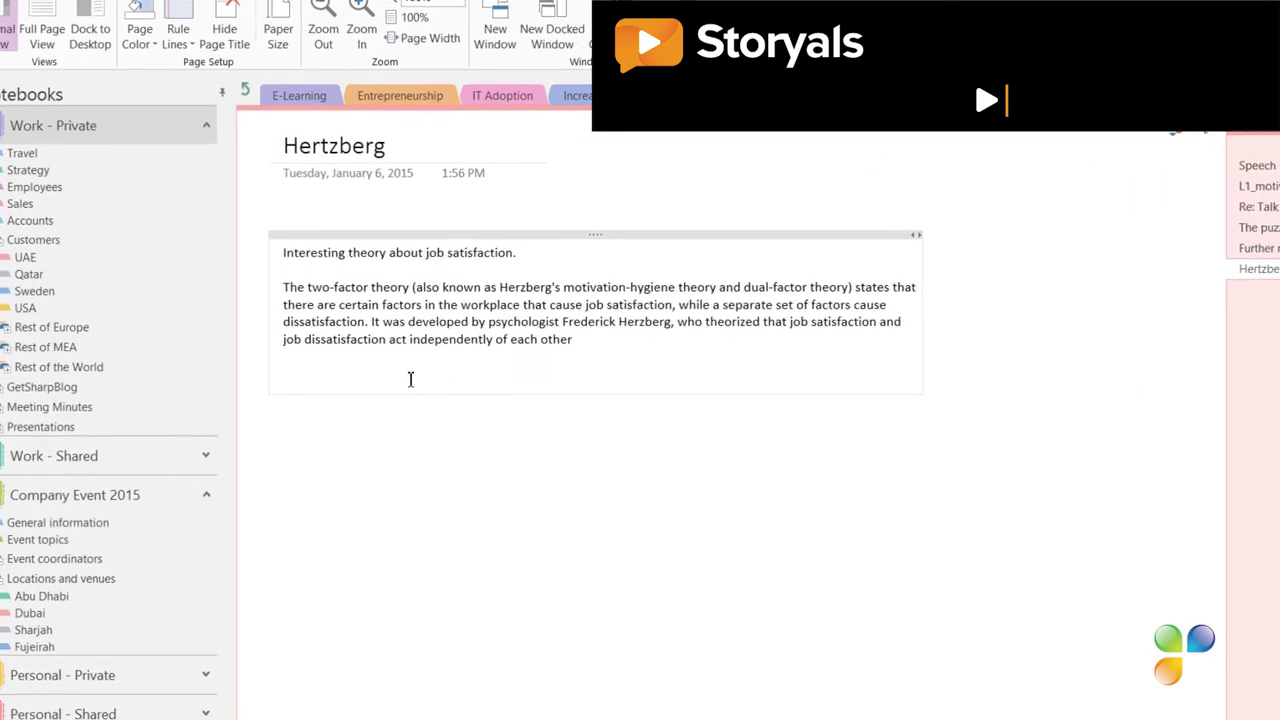
mouse_move(252, 287)
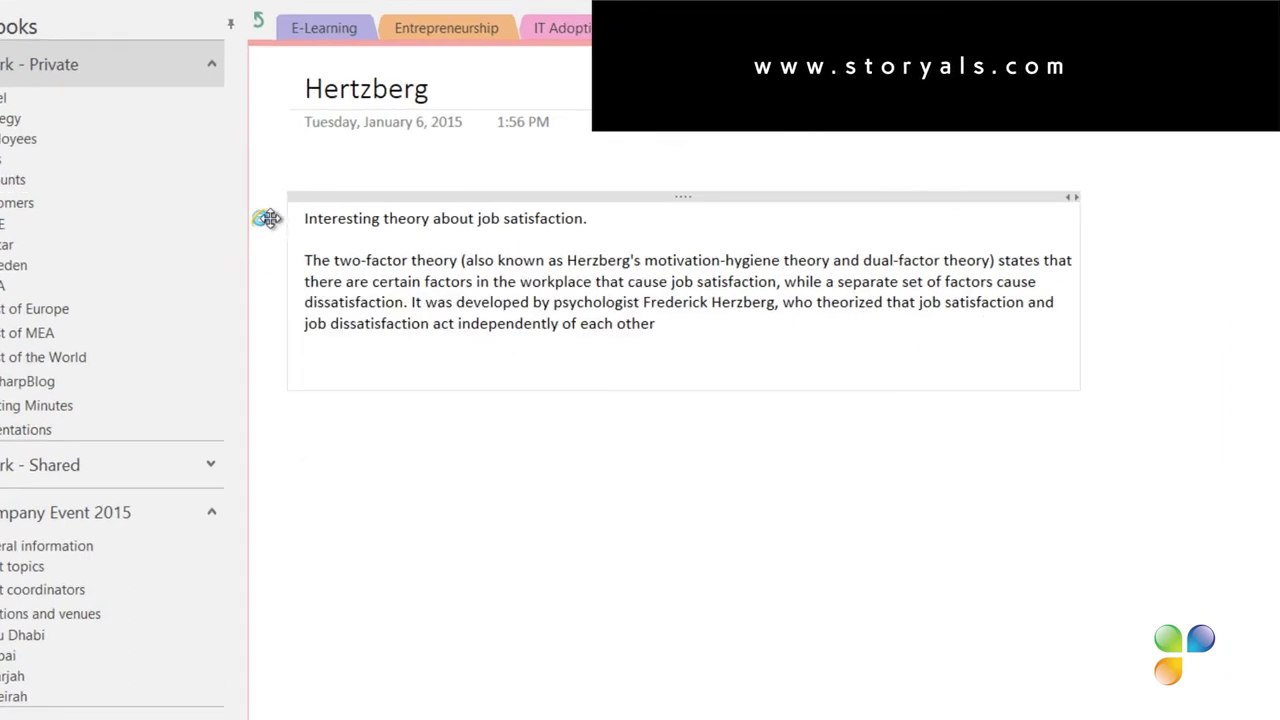
mouse_move(261, 220)
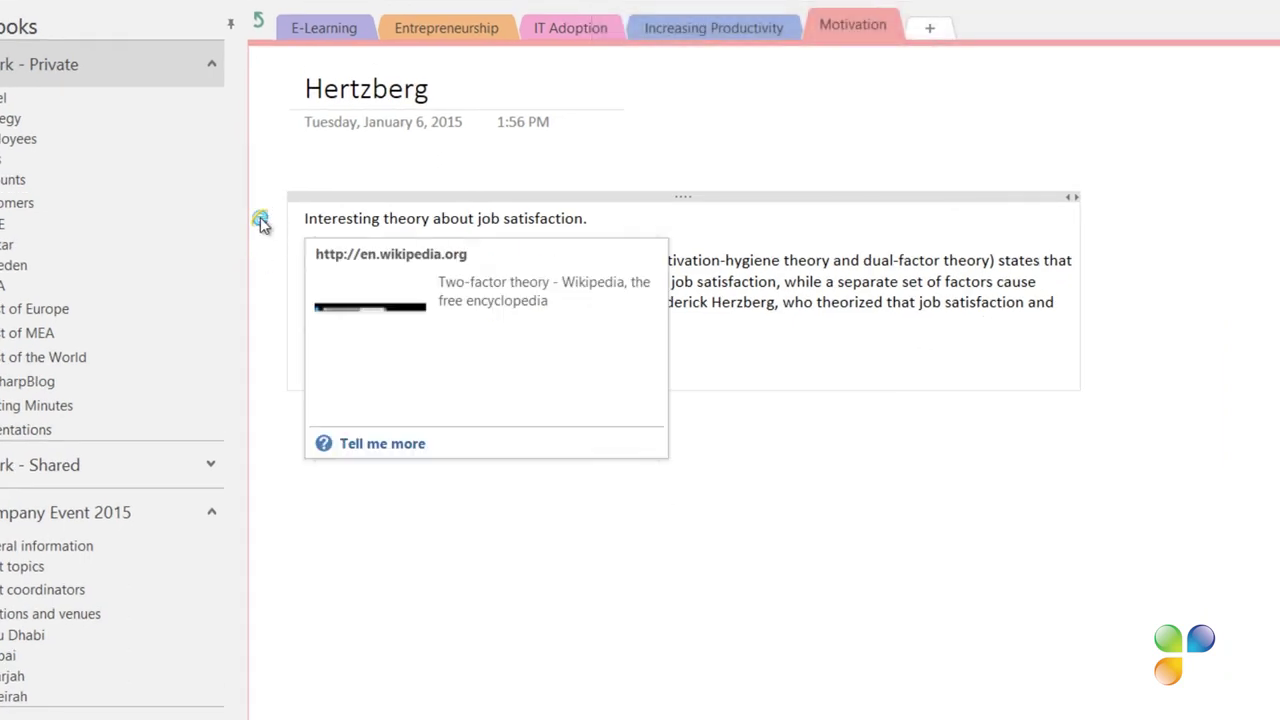